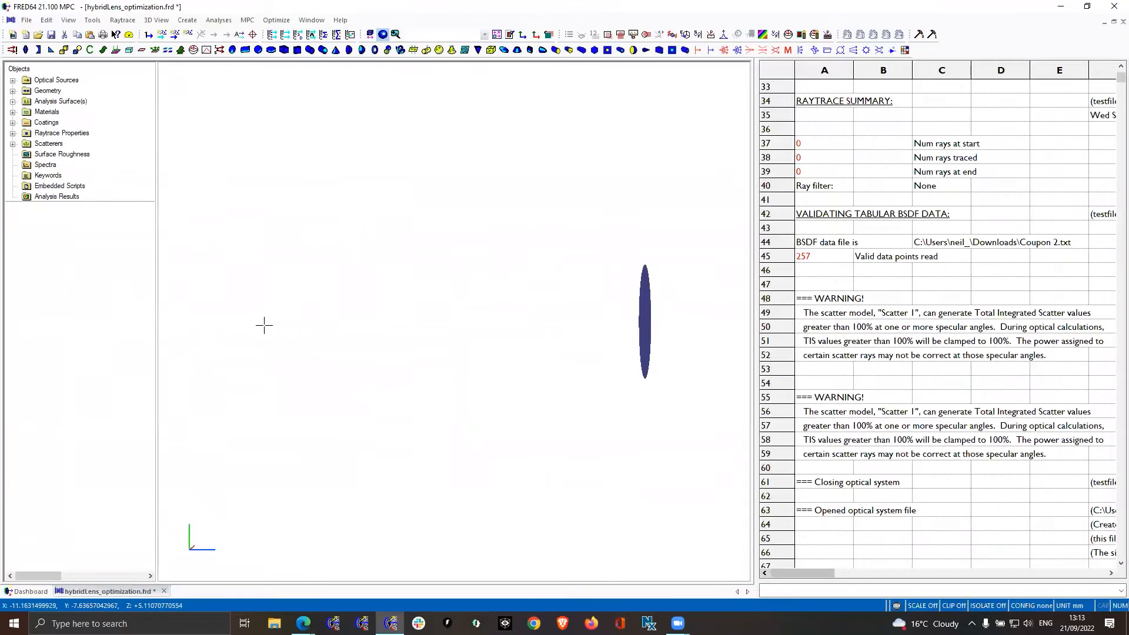
Trace all optical sources in the hybrid lens model, deleting existing rays and without rendering them
scroll(647, 310, up, 6)
scroll(646, 309, down, 6)
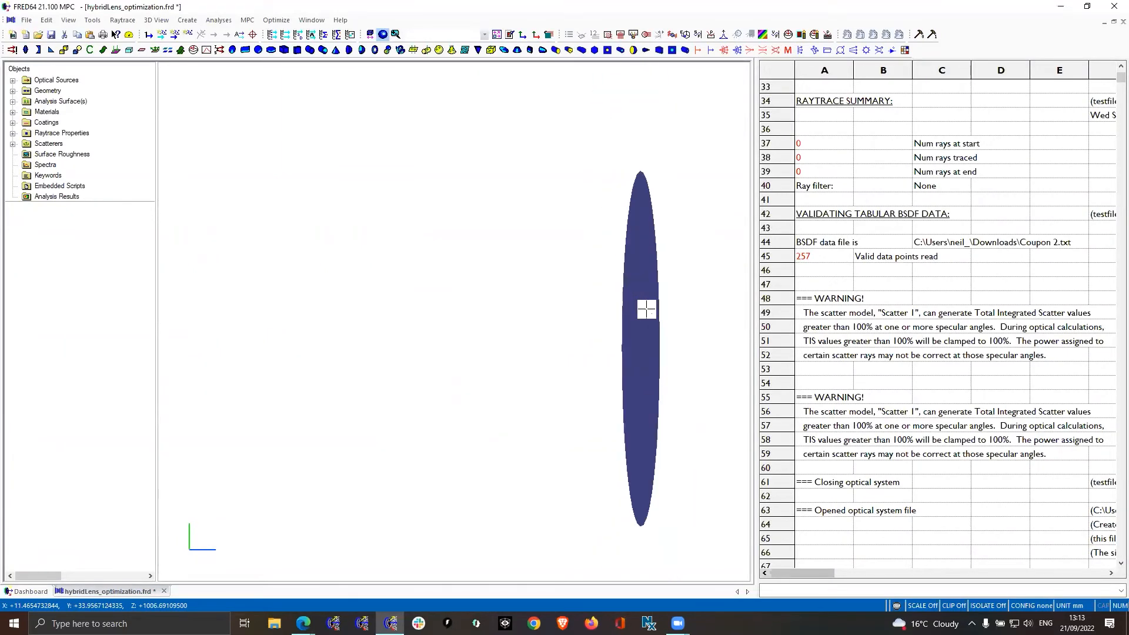
scroll(321, 321, up, 1)
scroll(320, 320, down, 10)
drag(346, 318, 338, 318)
scroll(334, 318, up, 10)
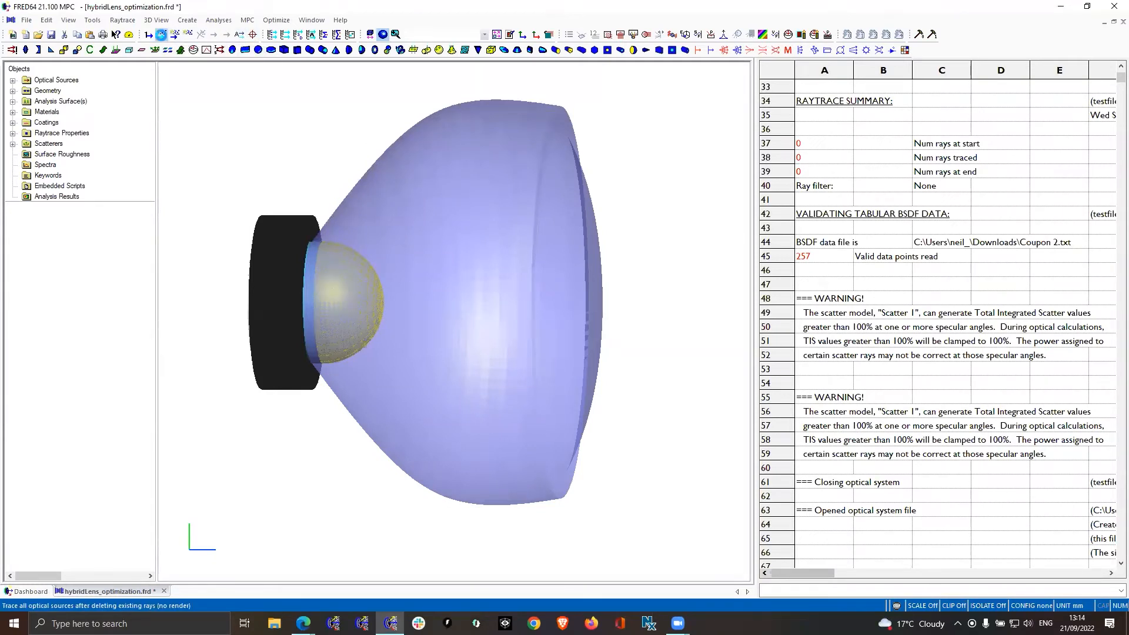
click(161, 35)
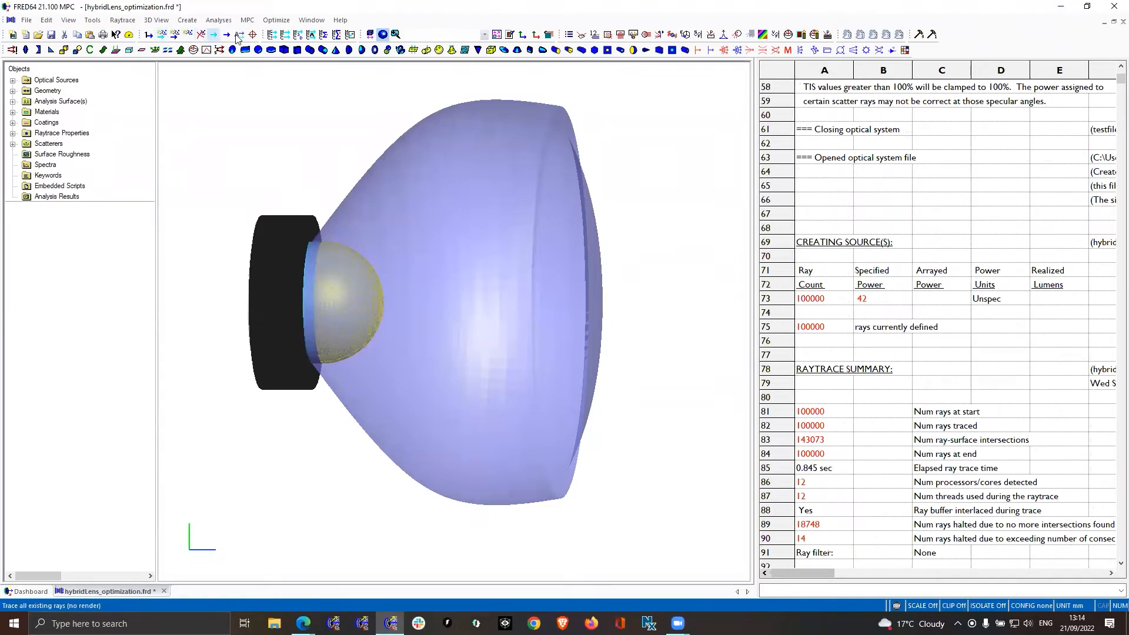
Run the Irradiance Spread Function on the Absorber Intensity analysis surface and check its integrated power in the output
click(207, 22)
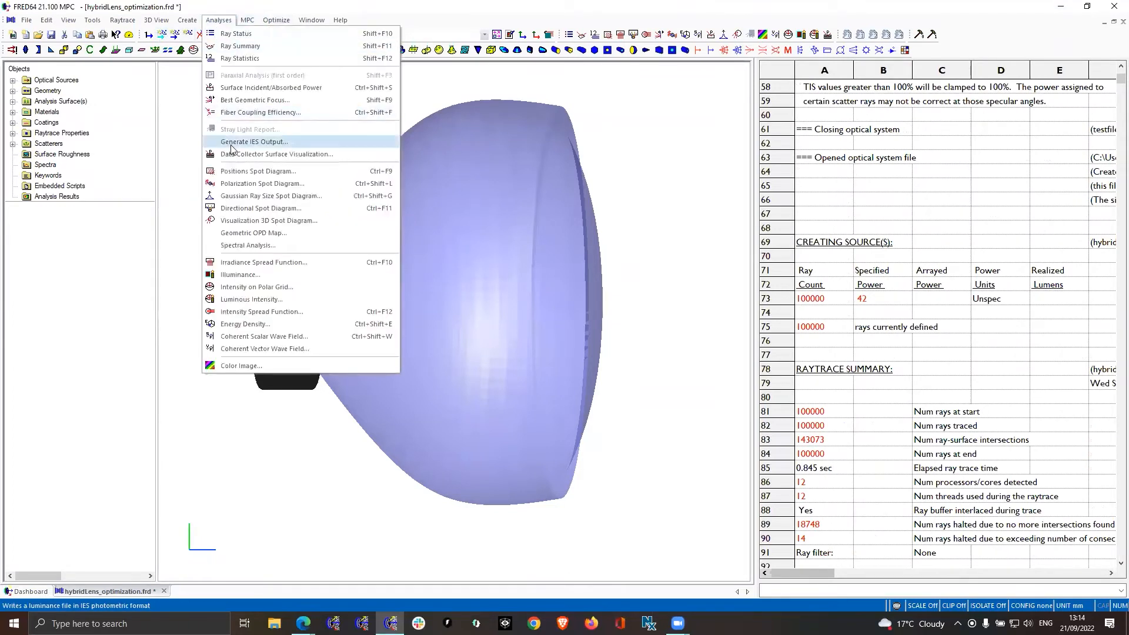
click(259, 262)
click(484, 281)
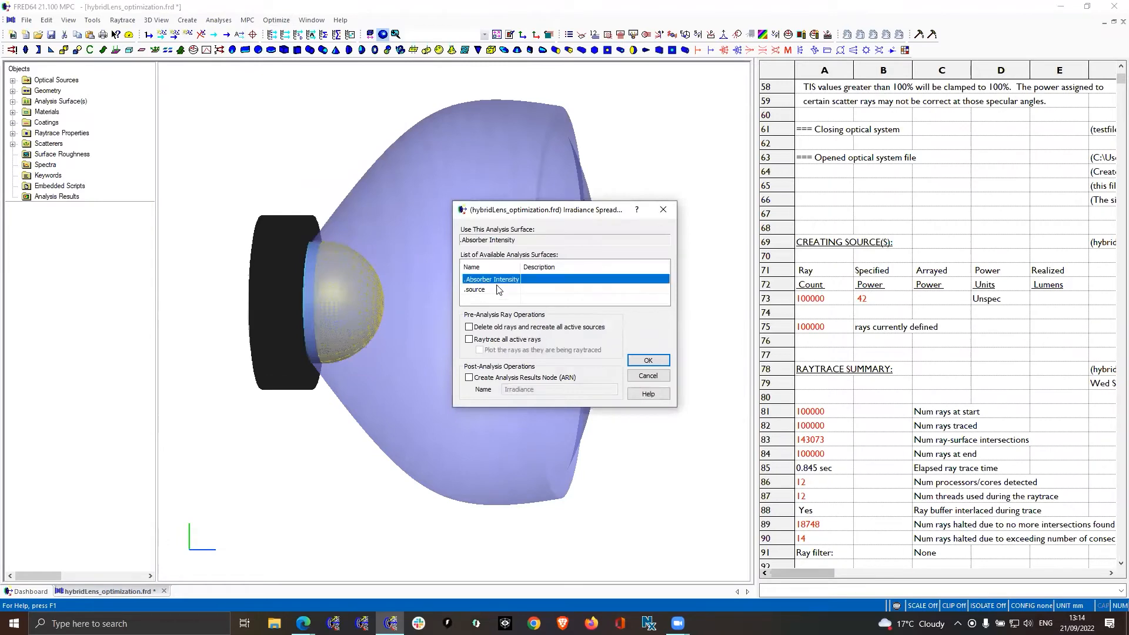
click(649, 361)
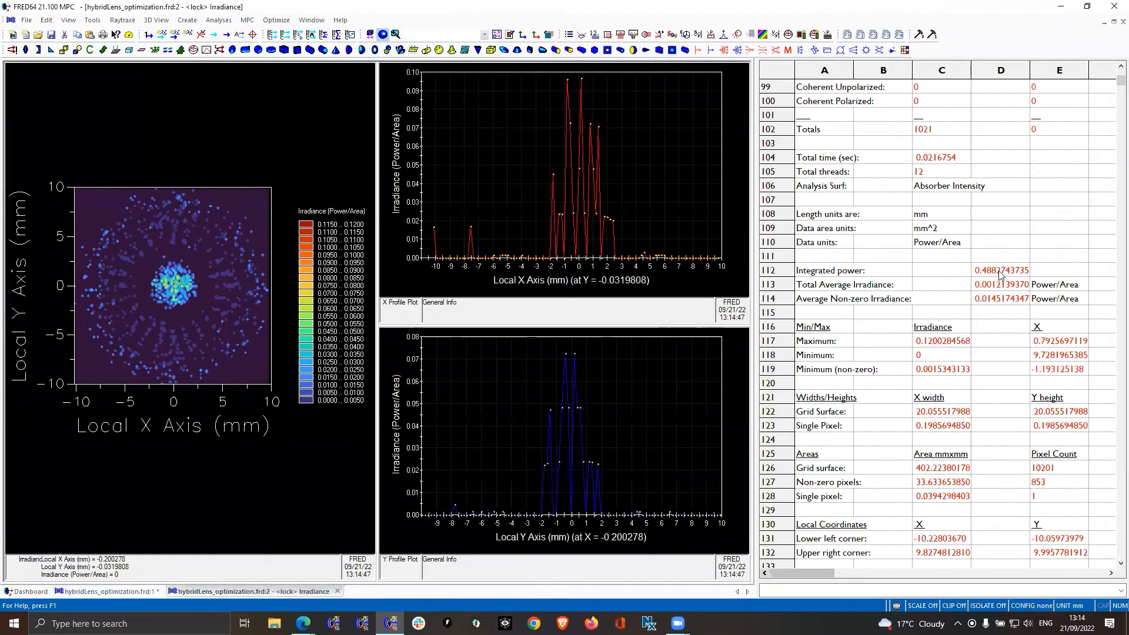
double_click(993, 271)
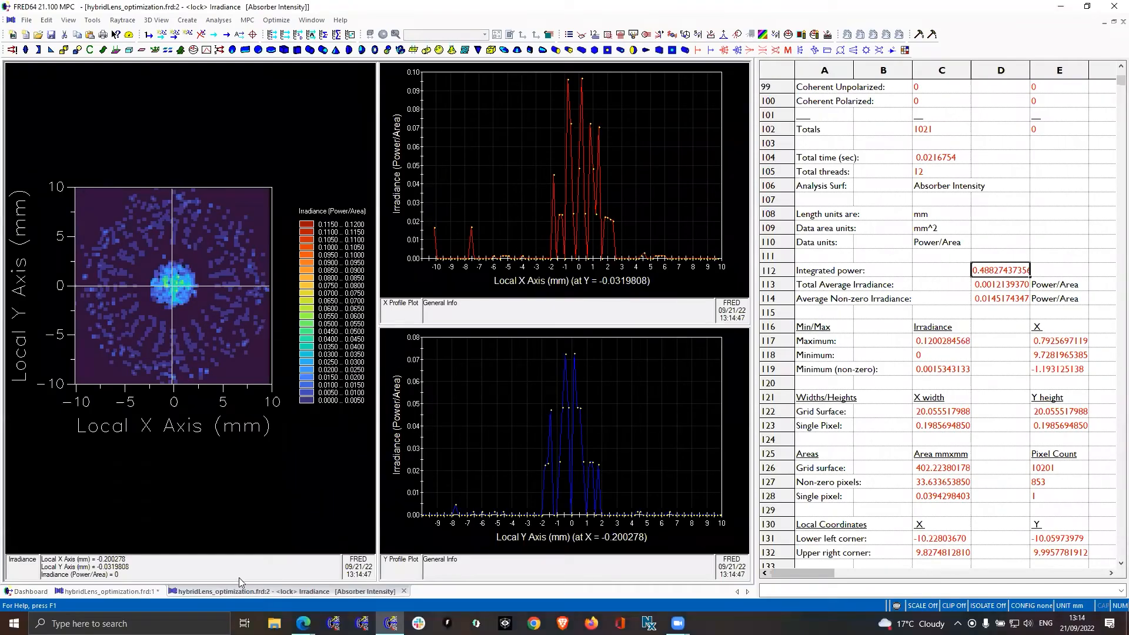
Return to the model view and inspect the definitions of the Hybrid Lens's LED Collimator surface and Hybrid Profile curve
click(121, 592)
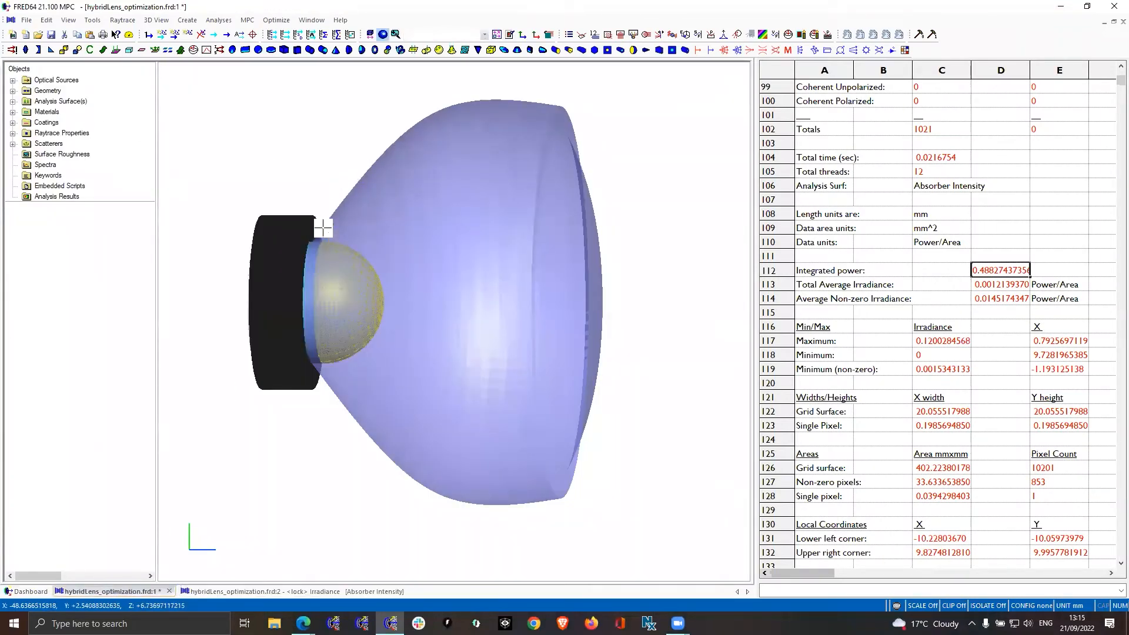
click(13, 91)
click(26, 112)
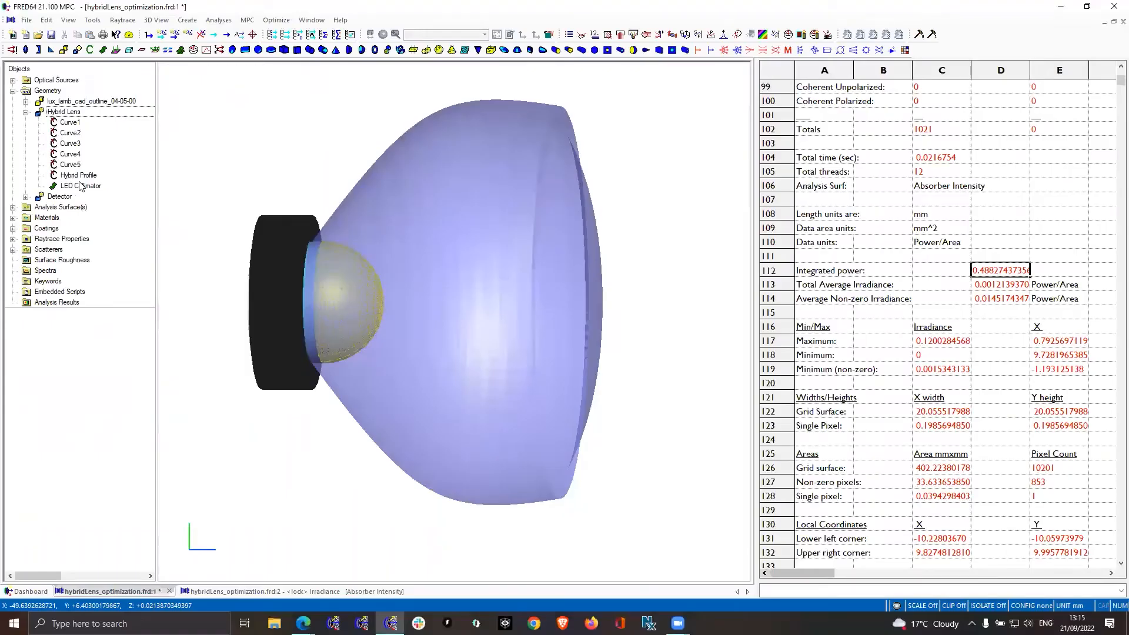
click(162, 257)
double_click(80, 185)
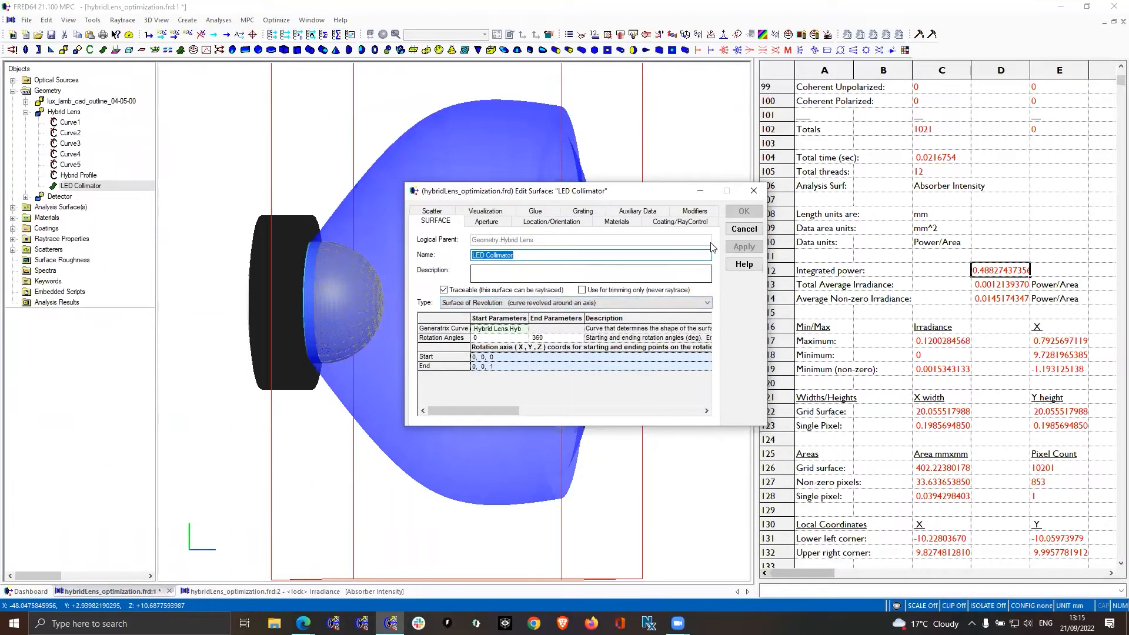
click(741, 229)
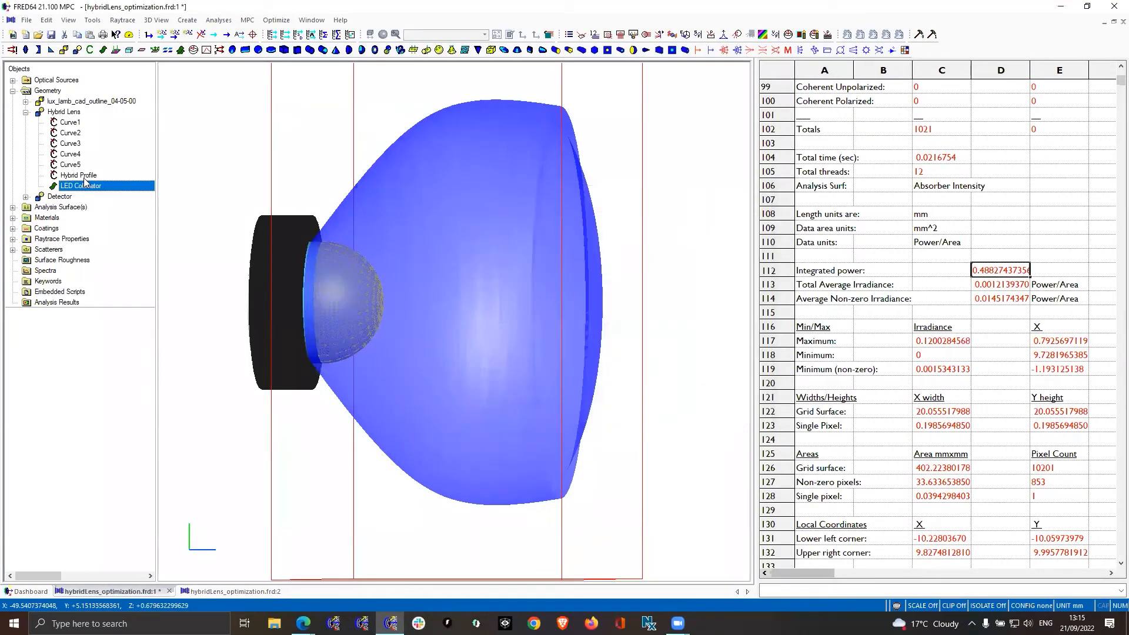
double_click(78, 175)
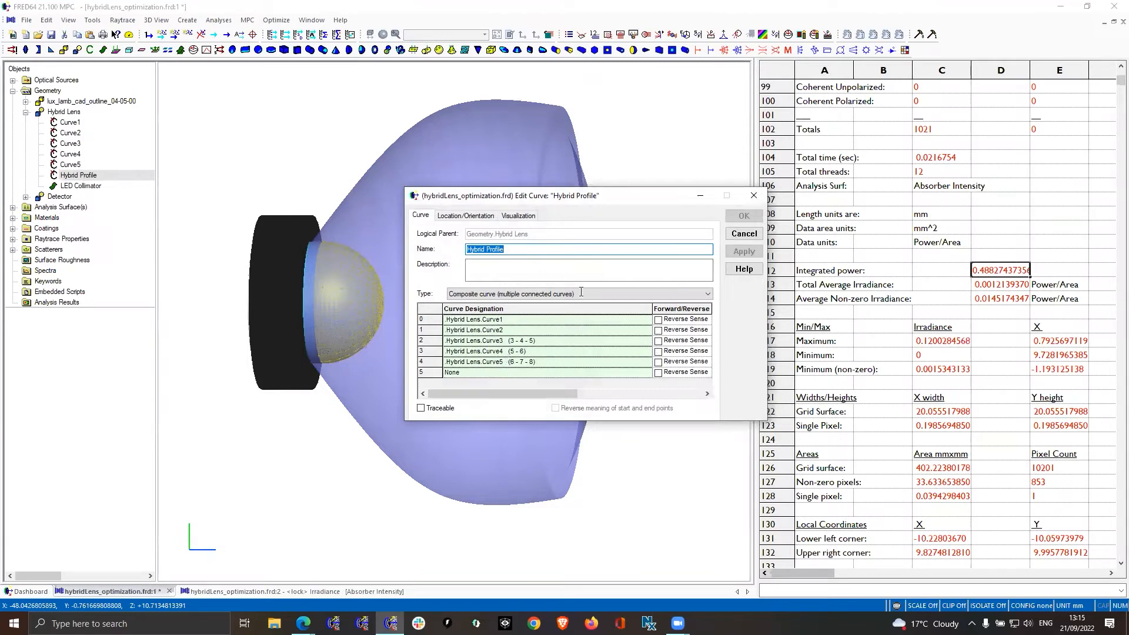
click(738, 233)
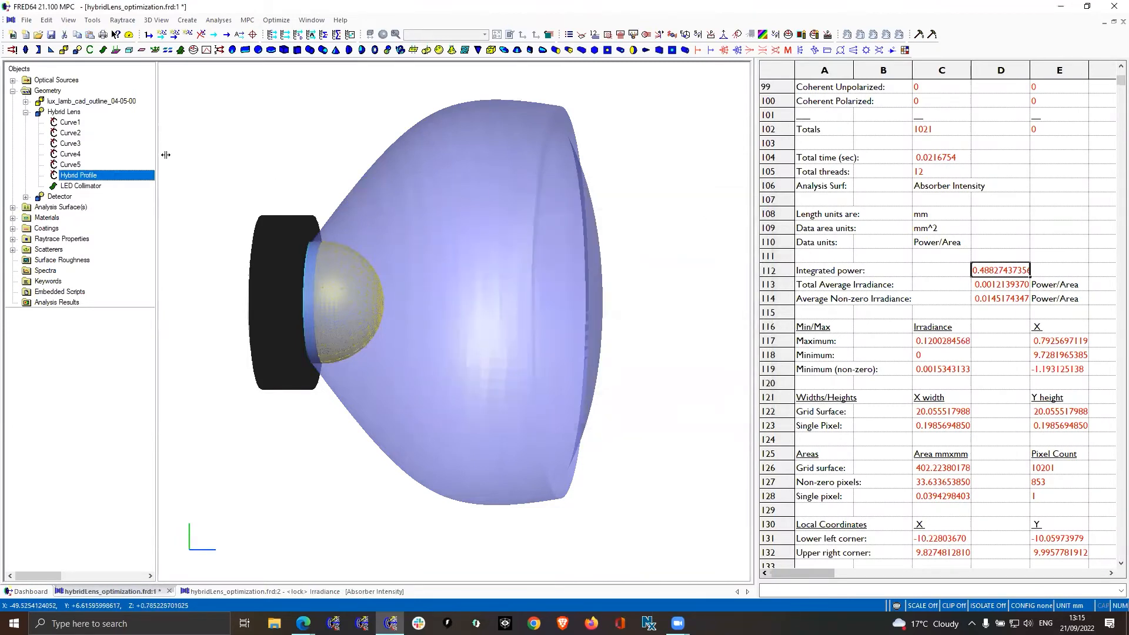
Make Curve1 through Curve5 of the Hybrid Lens traceable and isolate them in the 3D view
click(69, 122)
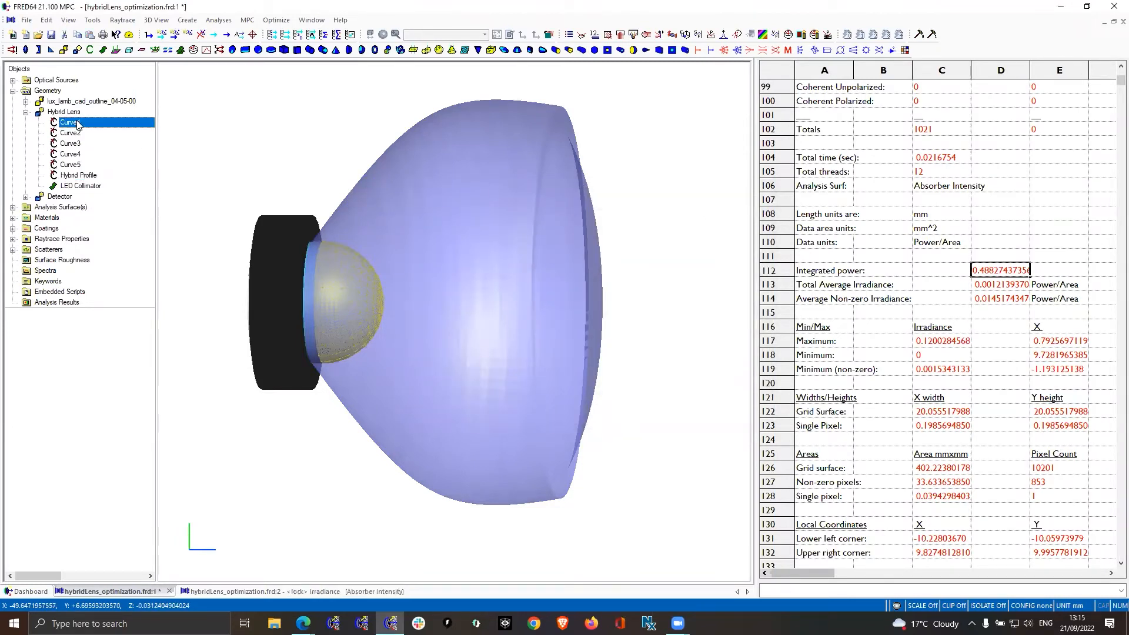
shift+click(70, 165)
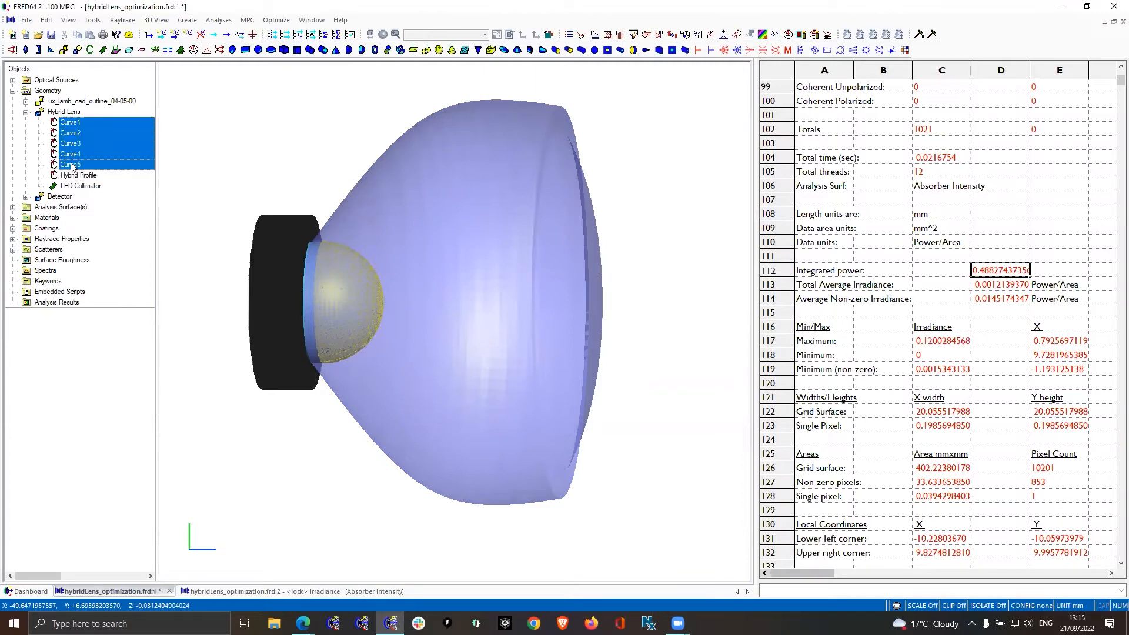
right_click(71, 164)
click(113, 173)
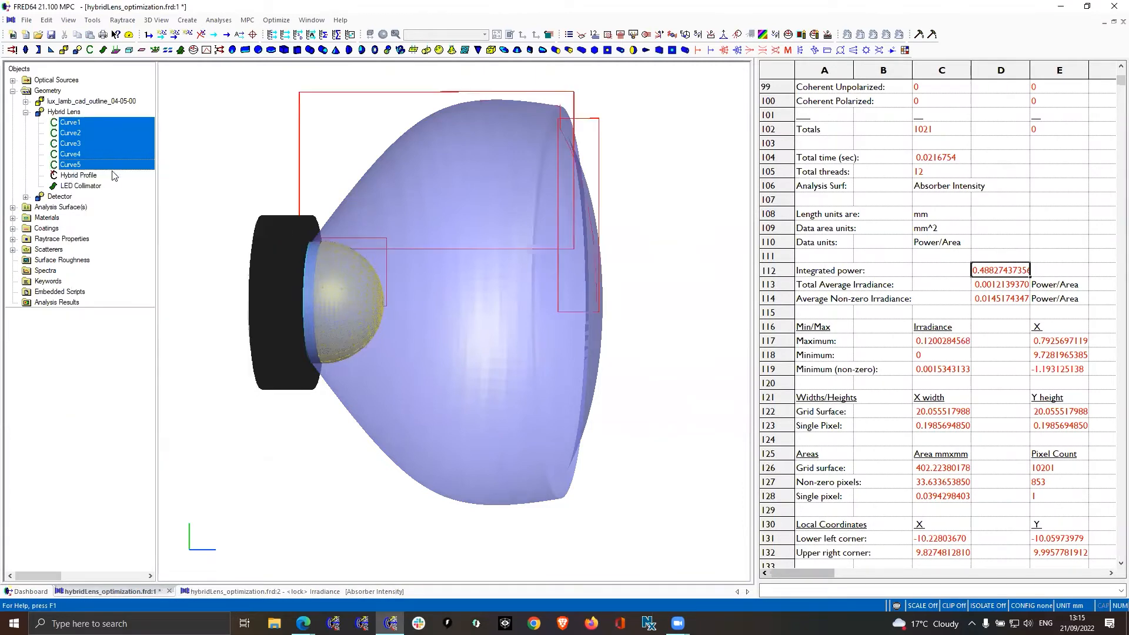
key(ctrl+i)
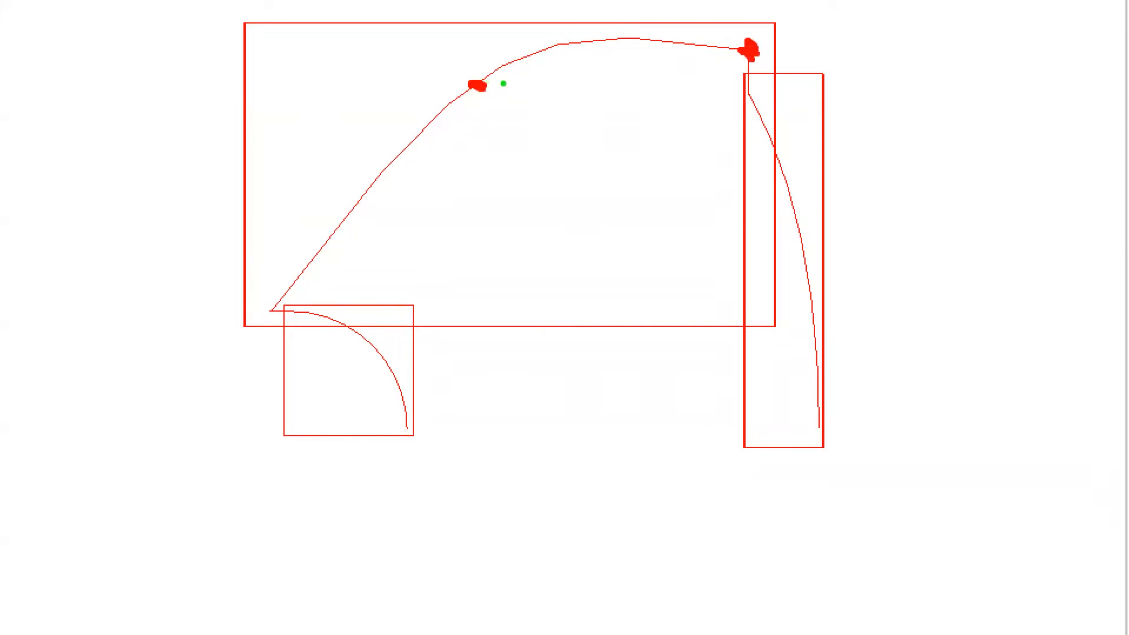
mouse_move(498, 76)
mouse_down()
mouse_move(501, 97)
mouse_move(473, 85)
mouse_move(483, 61)
mouse_up()
drag(474, 45, 474, 88)
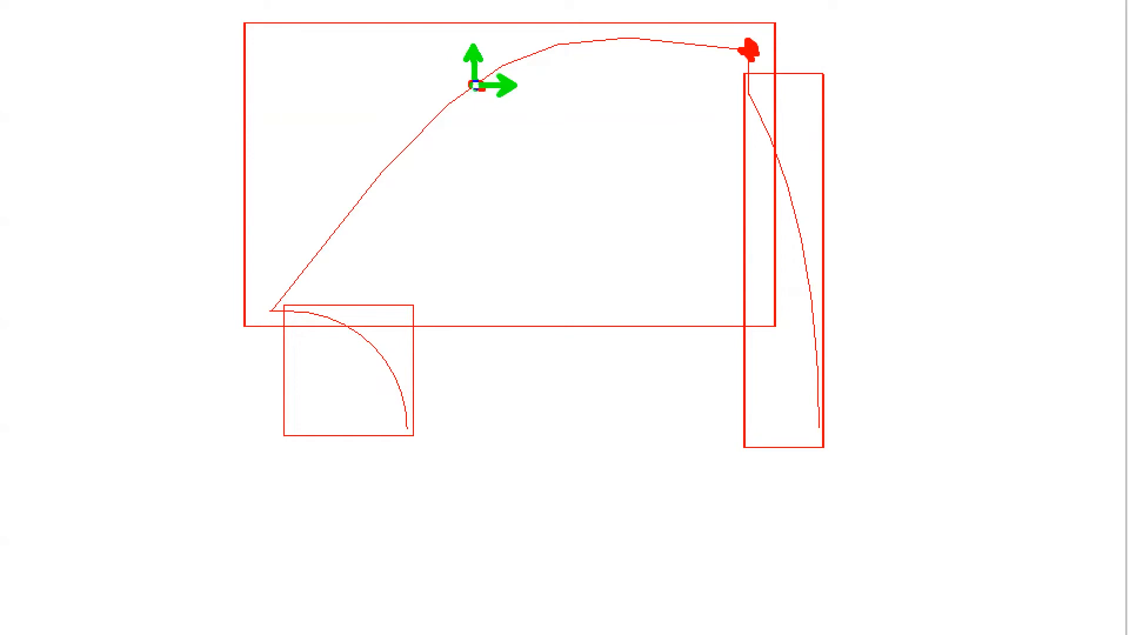
drag(780, 41, 781, 61)
mouse_move(793, 53)
mouse_down()
mouse_move(742, 51)
mouse_move(755, 28)
mouse_up()
drag(745, 13, 746, 59)
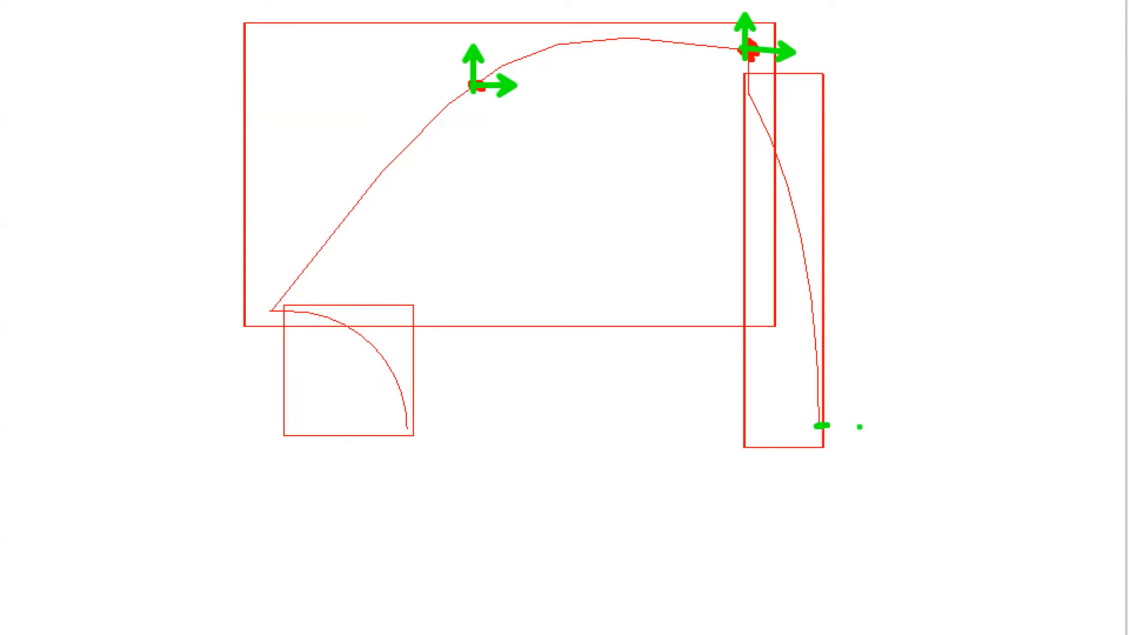
drag(861, 427, 817, 426)
drag(754, 97, 749, 103)
drag(770, 105, 756, 96)
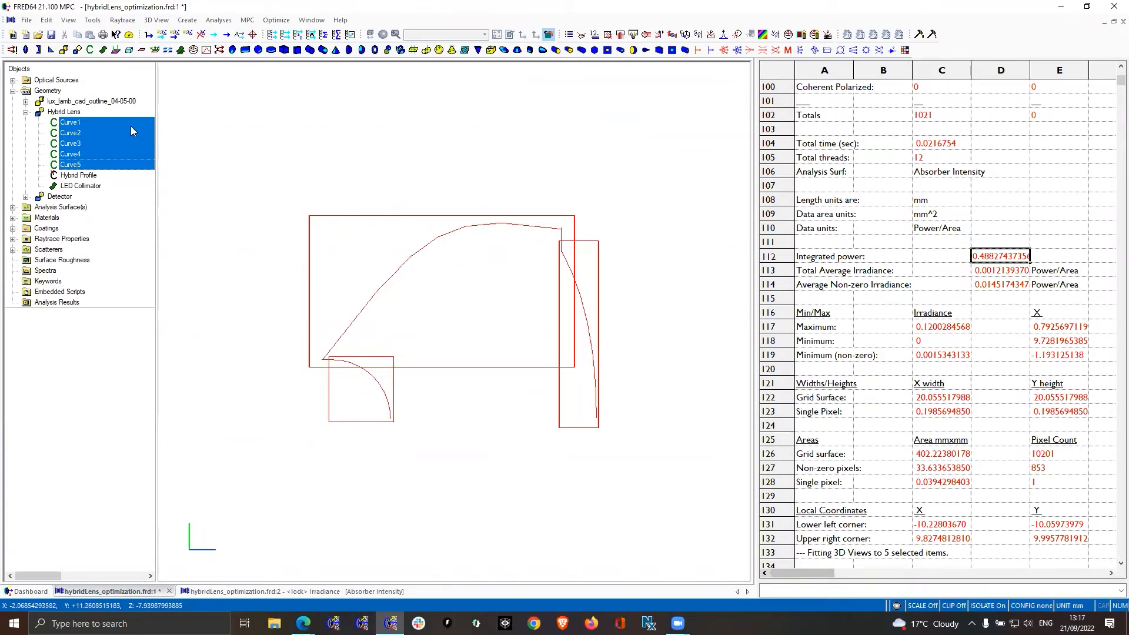
Make Curve1 through Curve5 not traceable and turn off their isolation to restore the full lens view
click(130, 126)
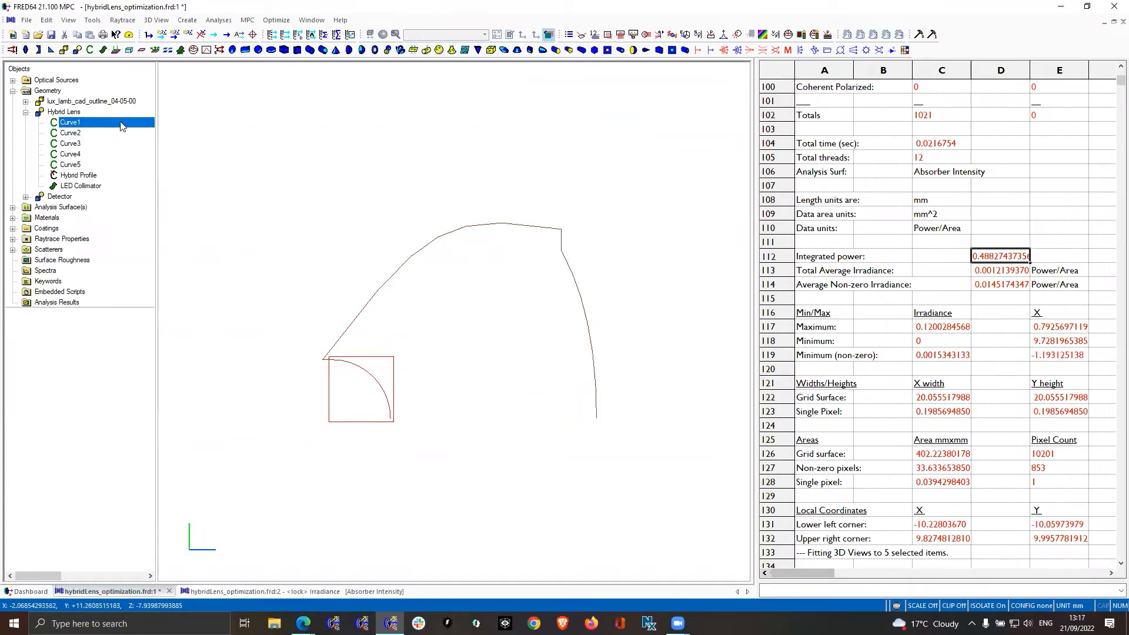
shift+click(83, 166)
right_click(85, 165)
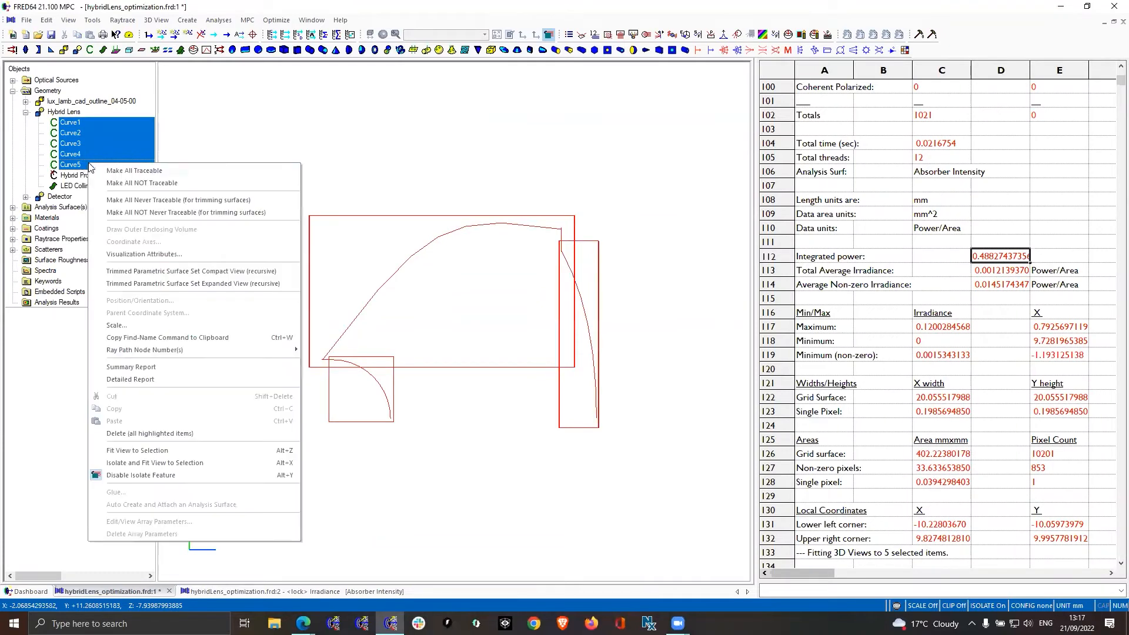
click(135, 183)
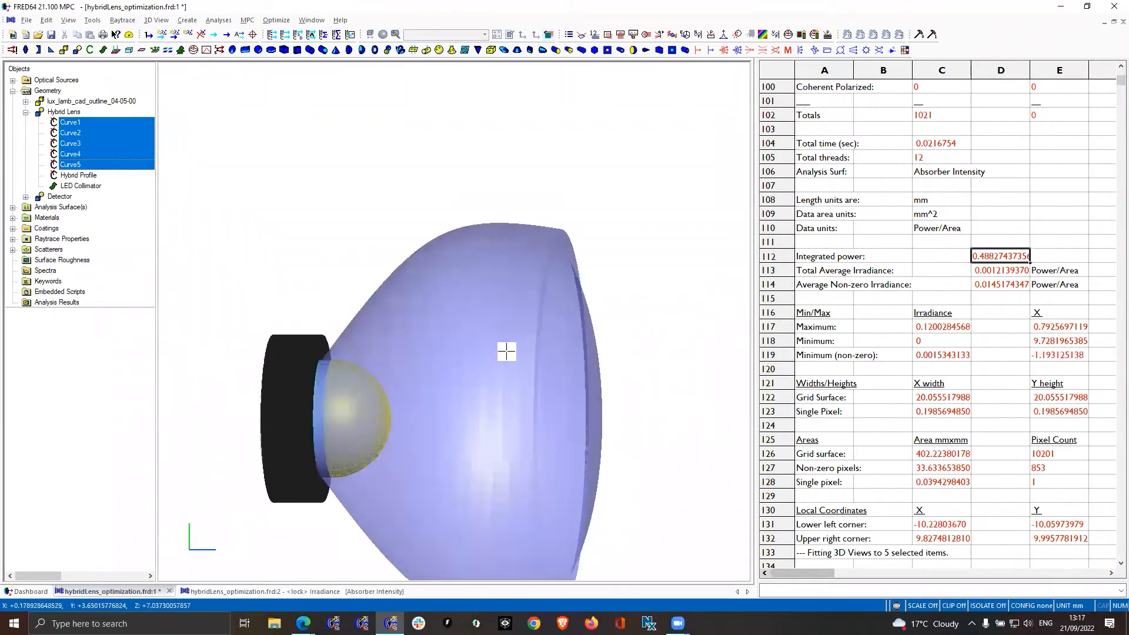
Open the optimization definition, enlarge its window, and review the merit function aberrations, method settings and variables
middle_drag(492, 351, 473, 267)
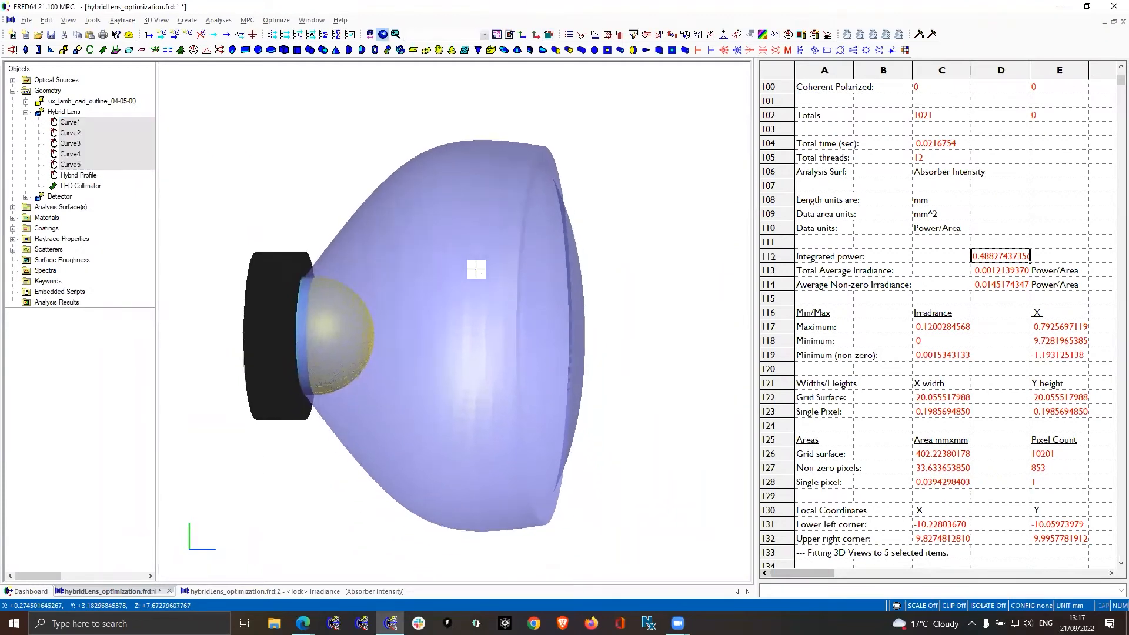
scroll(463, 249, up, 3)
scroll(443, 205, down, 3)
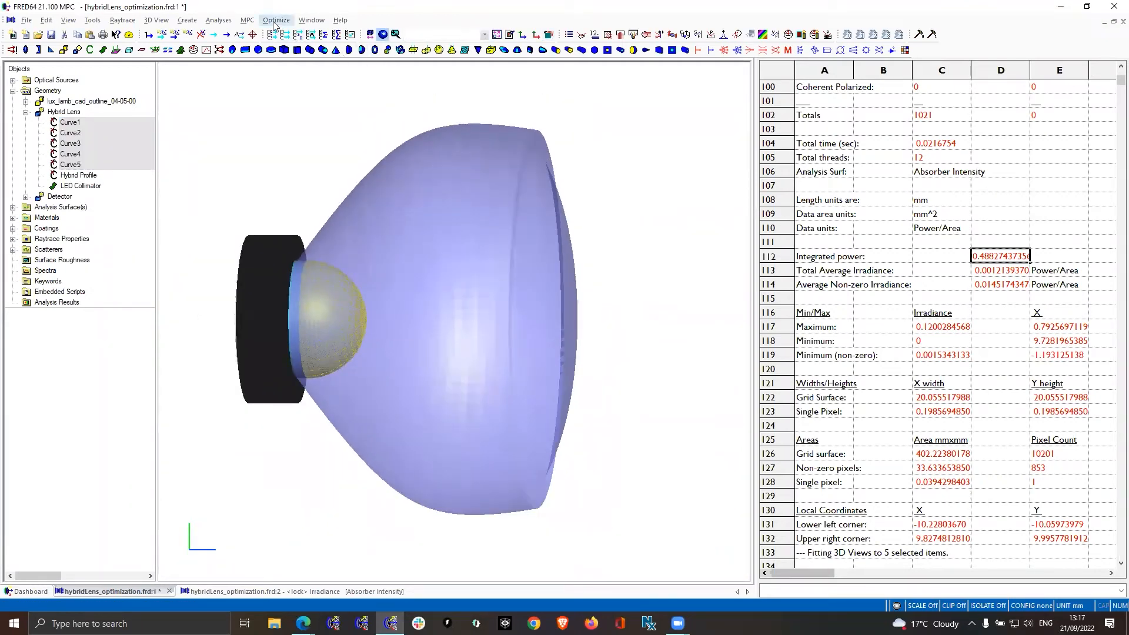
click(274, 24)
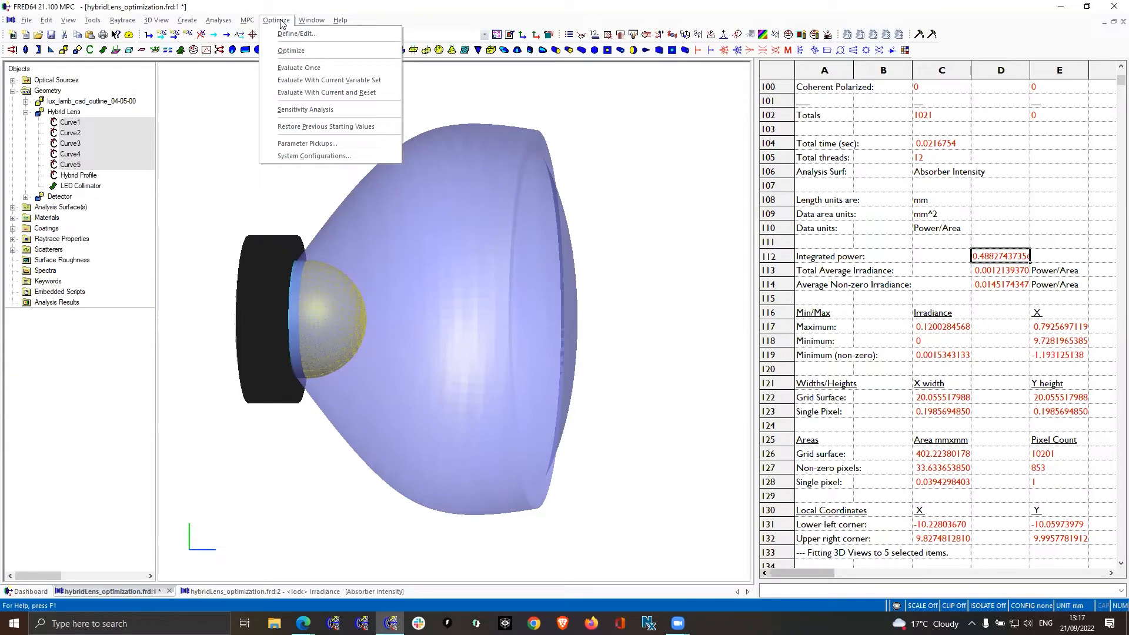
click(297, 33)
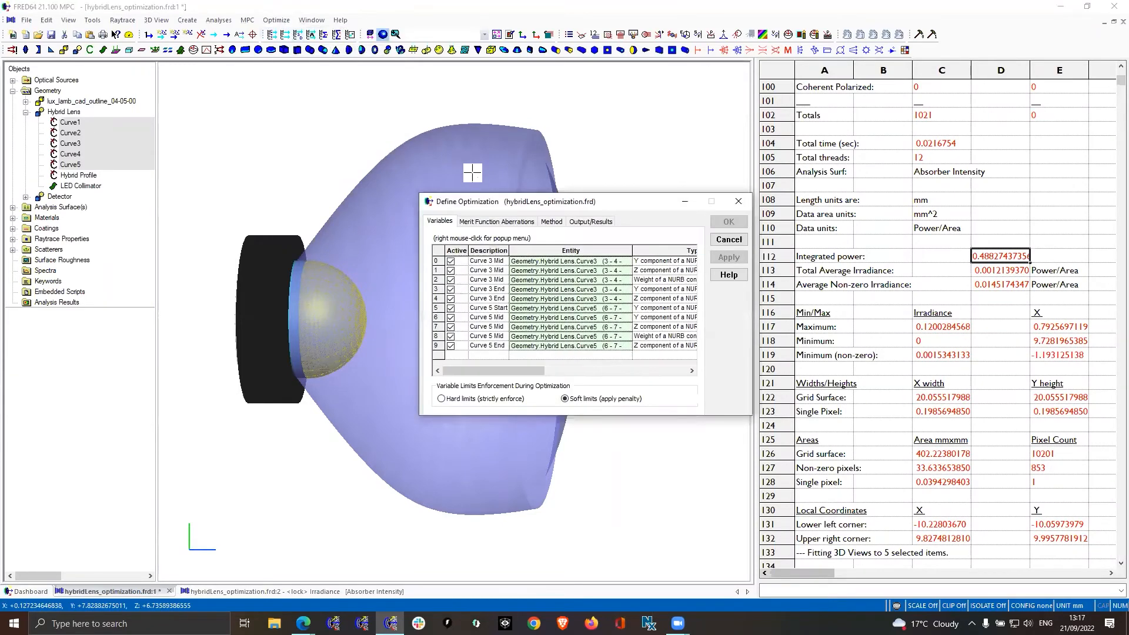
drag(501, 203, 306, 154)
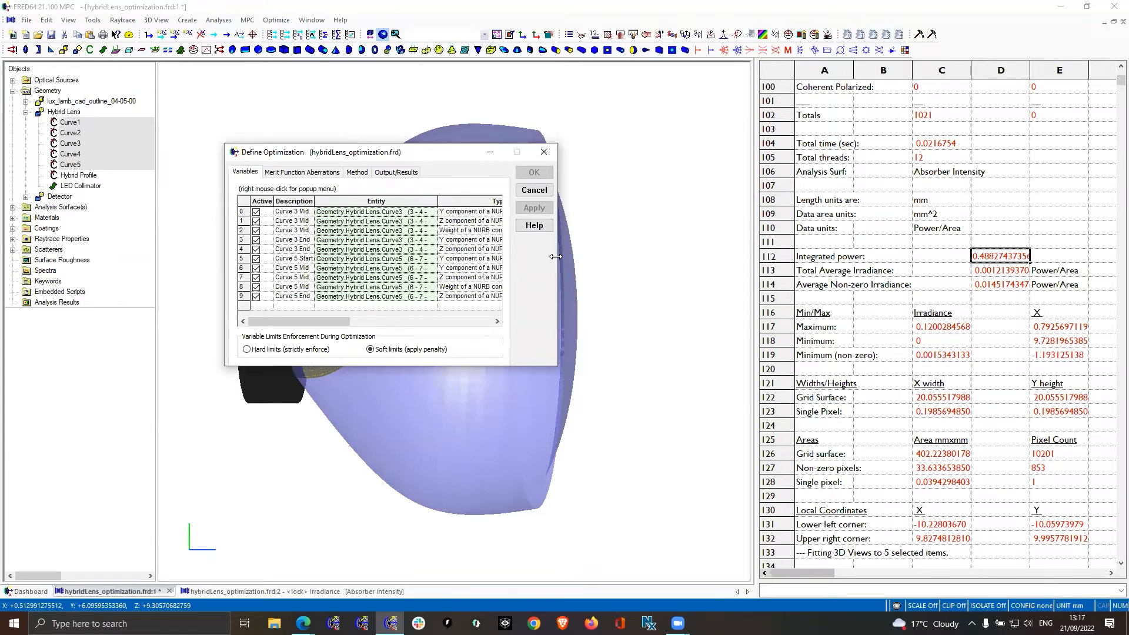
drag(556, 256, 962, 256)
click(302, 172)
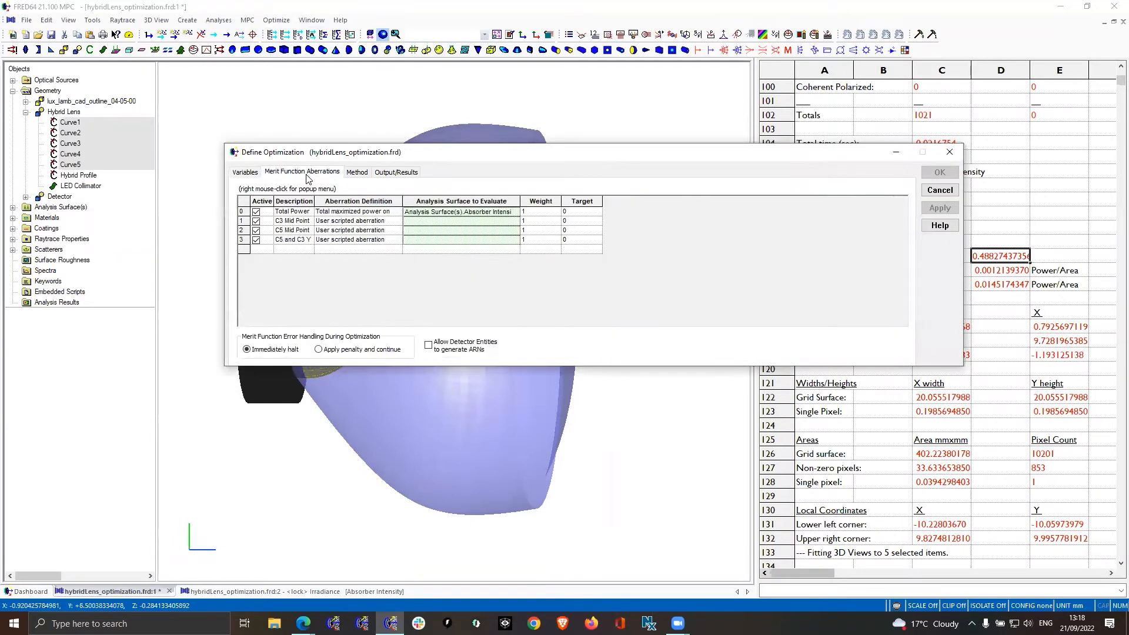
click(356, 173)
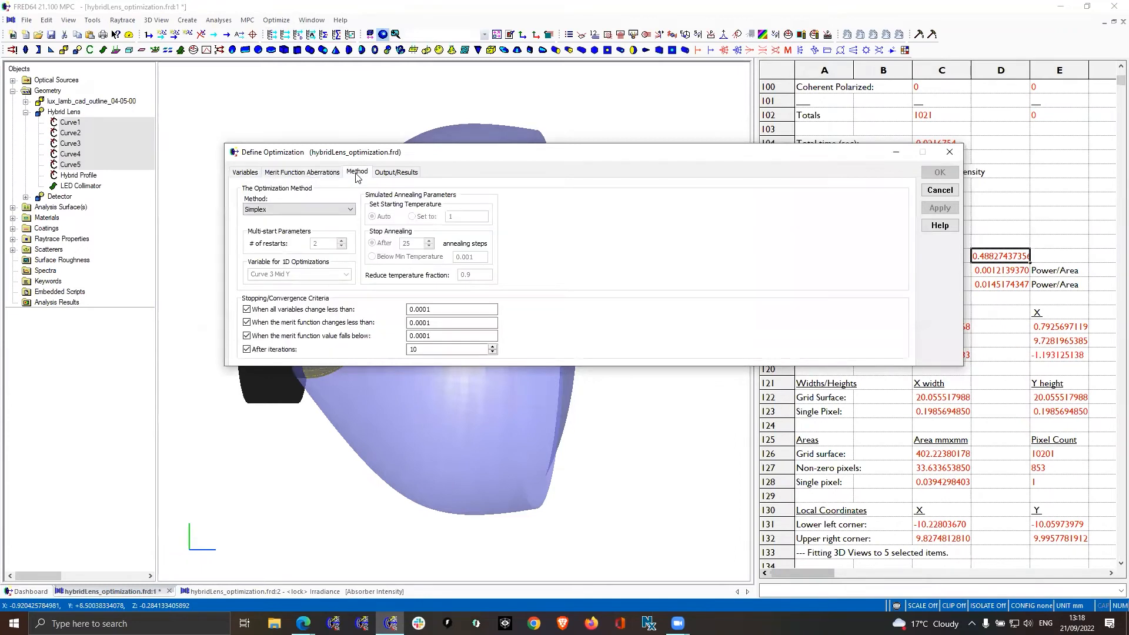
click(245, 174)
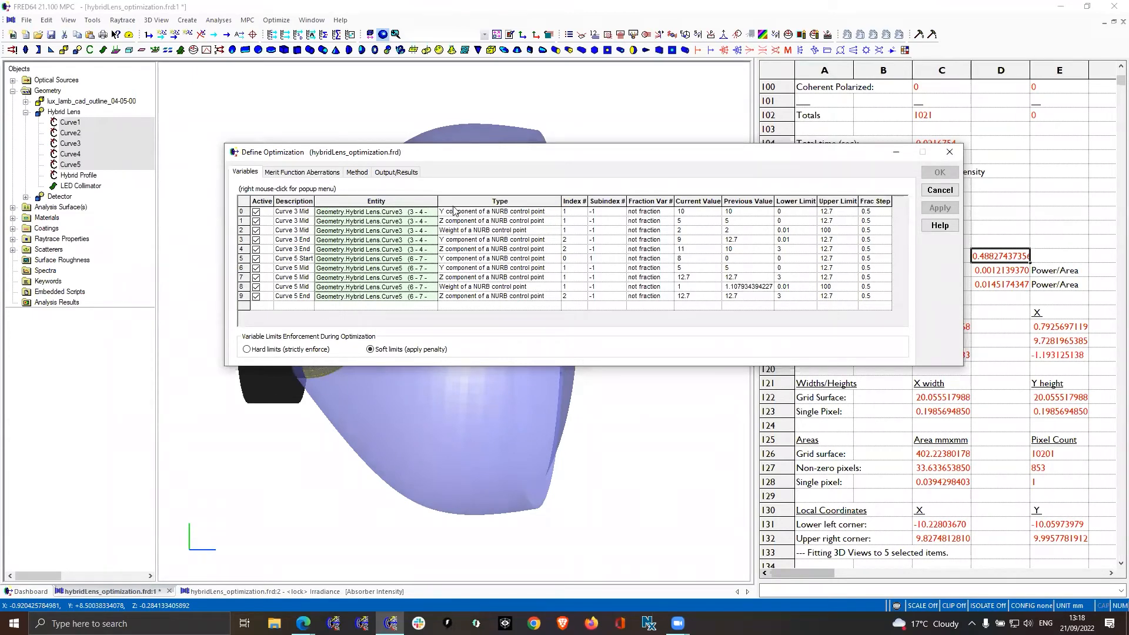
Examine the optimization variables beside the lens, widening the Description column and checking Curve 3 Mid Z's current value and limits
drag(416, 150, 469, 340)
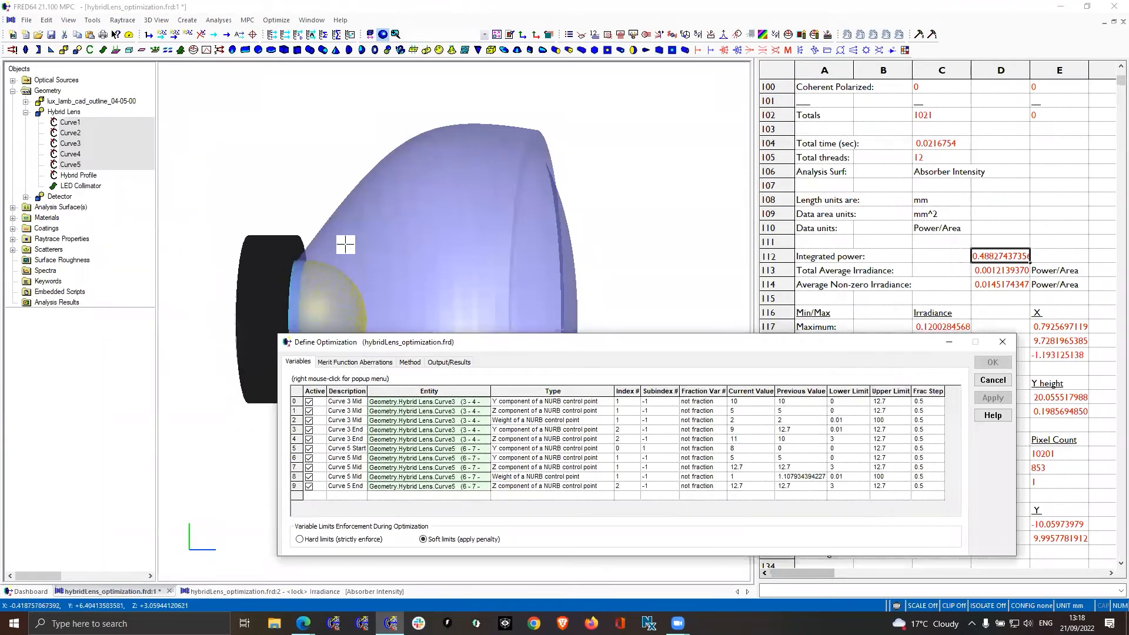
drag(367, 390, 406, 391)
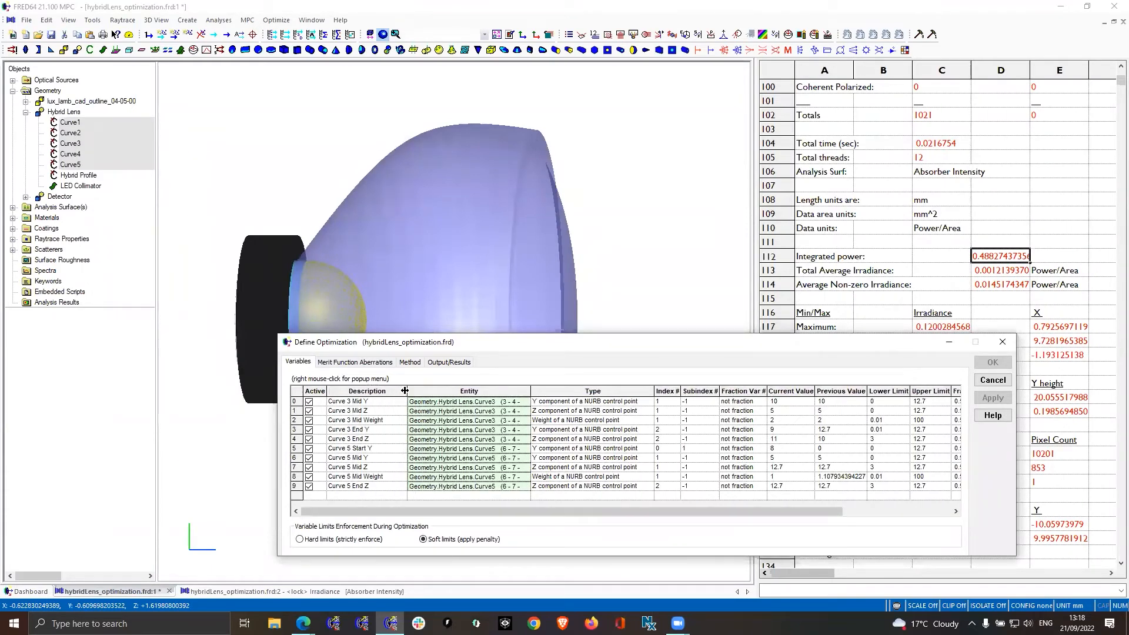
double_click(802, 410)
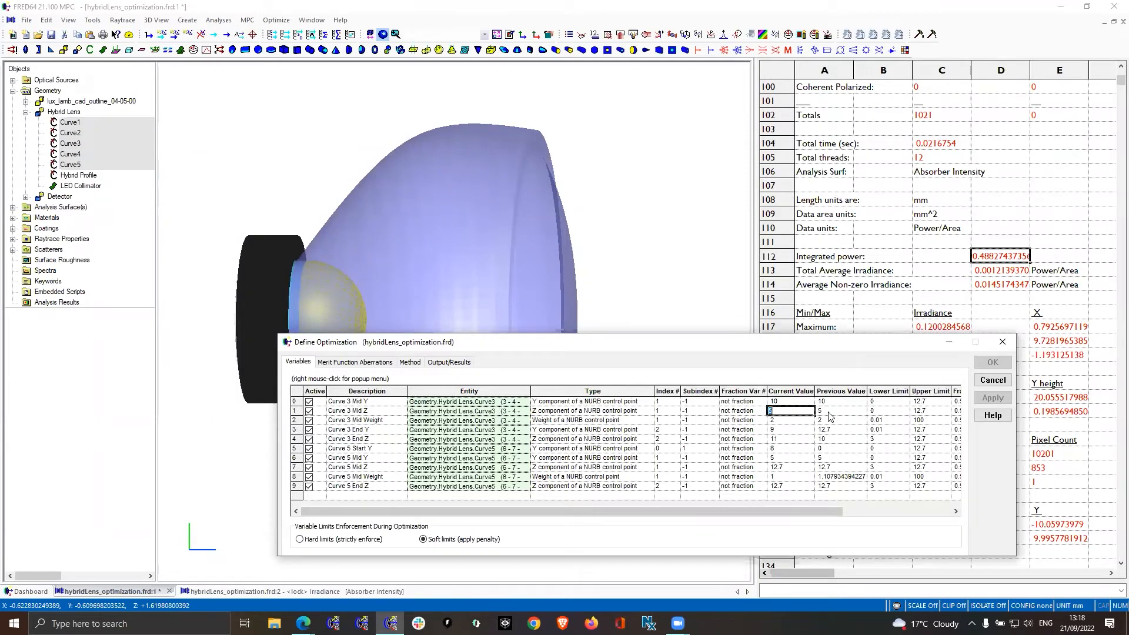
double_click(895, 410)
click(929, 411)
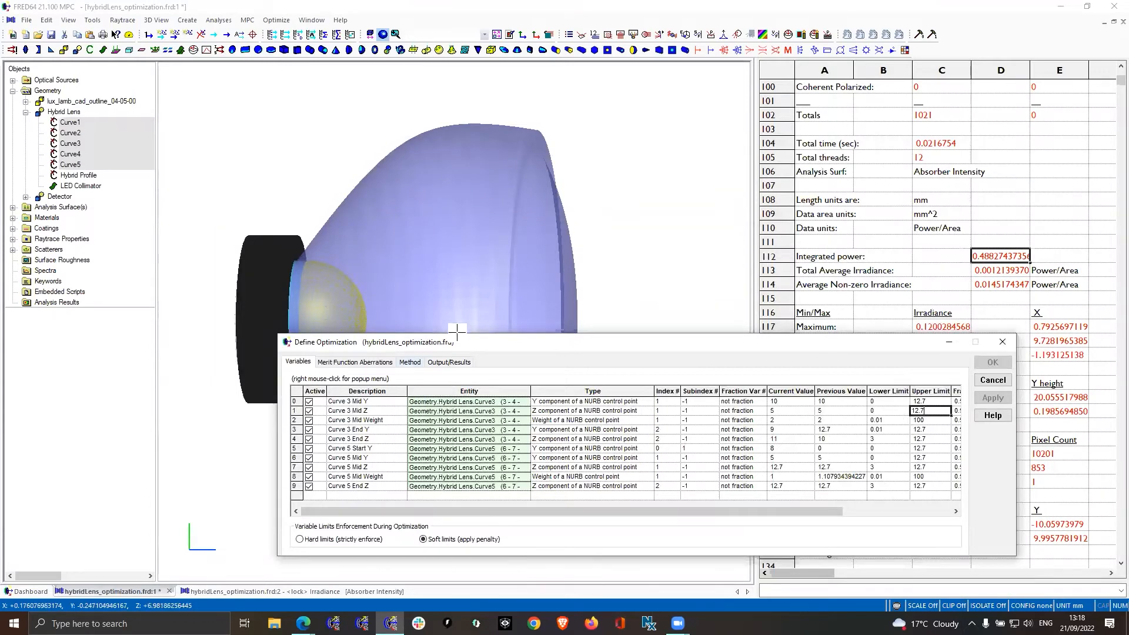
drag(402, 353, 339, 355)
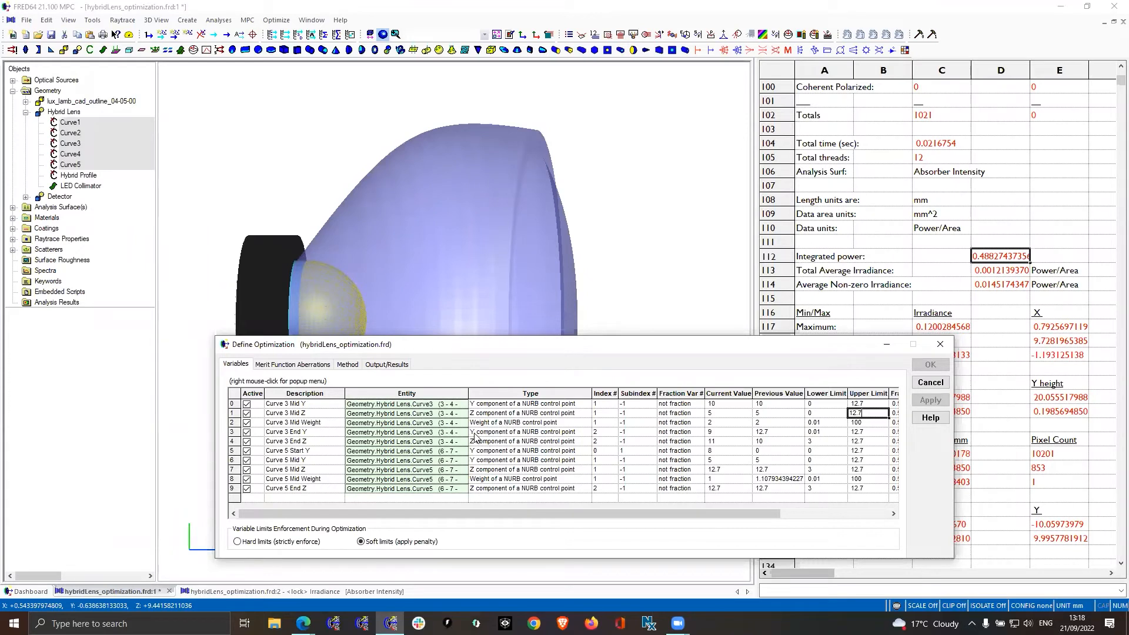
Examine the Curve 3 end-point variables and the variable types available for Curve 3 Mid Y, and close the optimization definition without changes
click(319, 431)
click(330, 441)
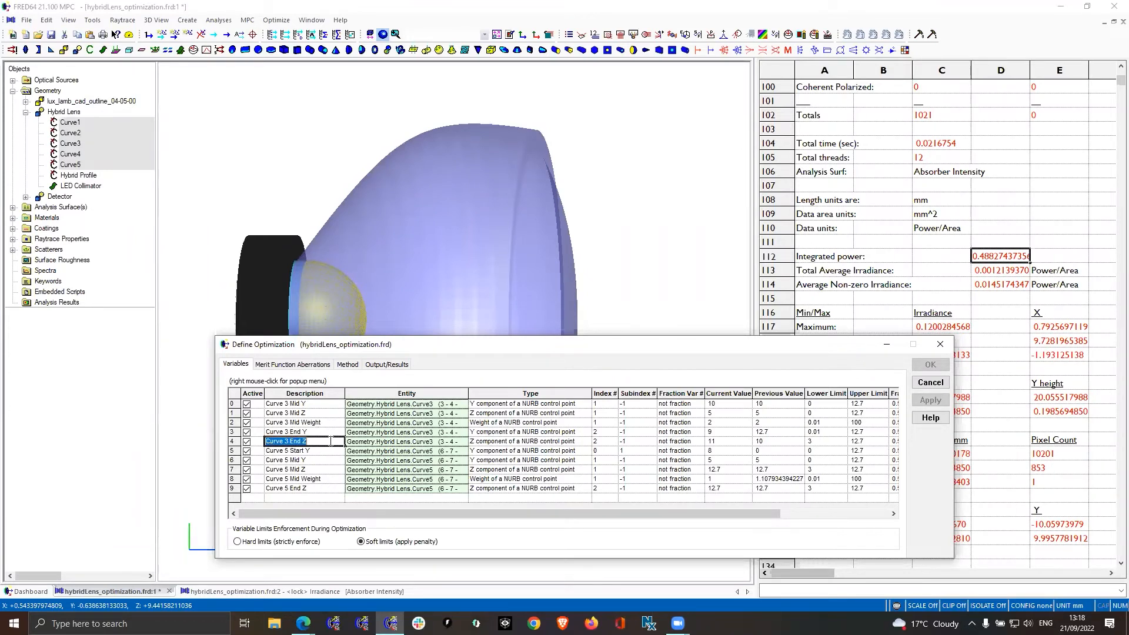
click(491, 441)
click(586, 404)
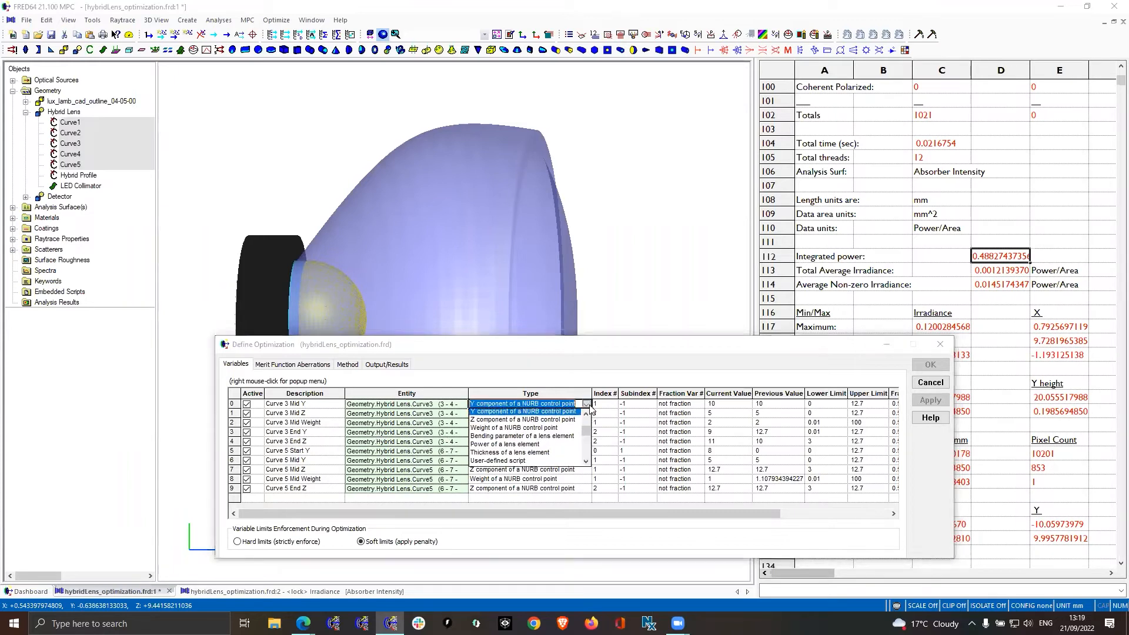
drag(590, 436, 589, 426)
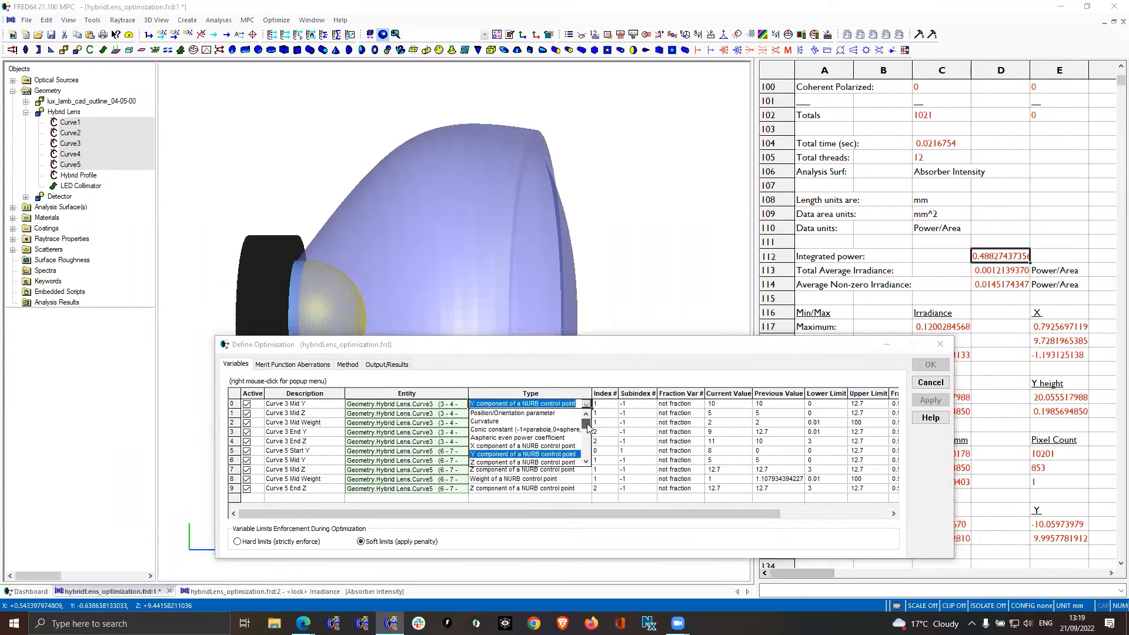
drag(588, 426, 589, 426)
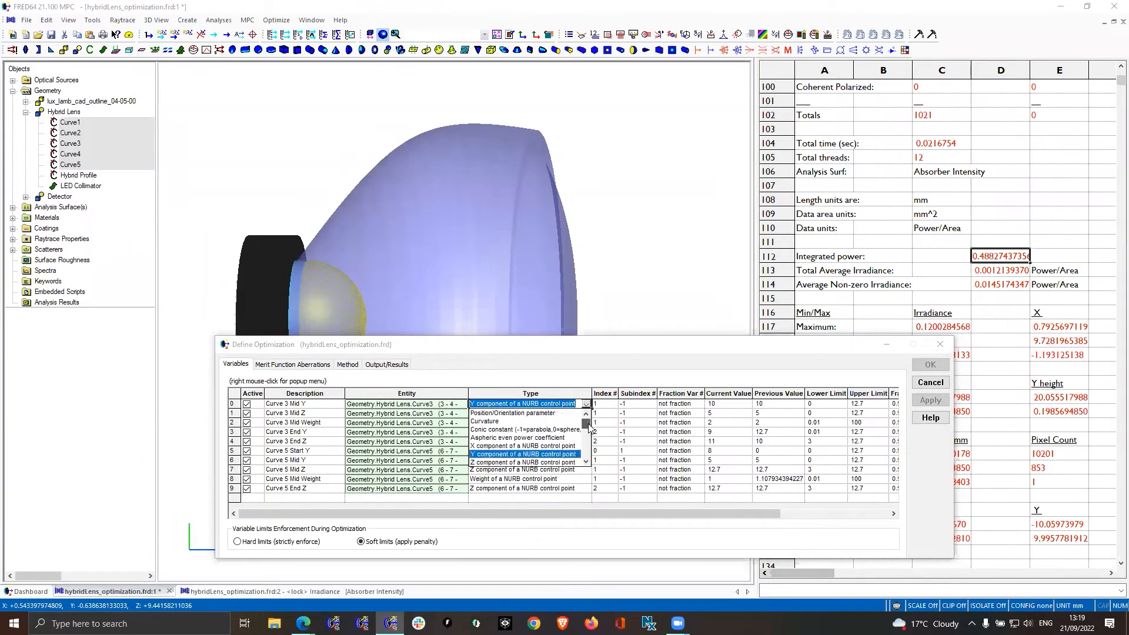
click(576, 388)
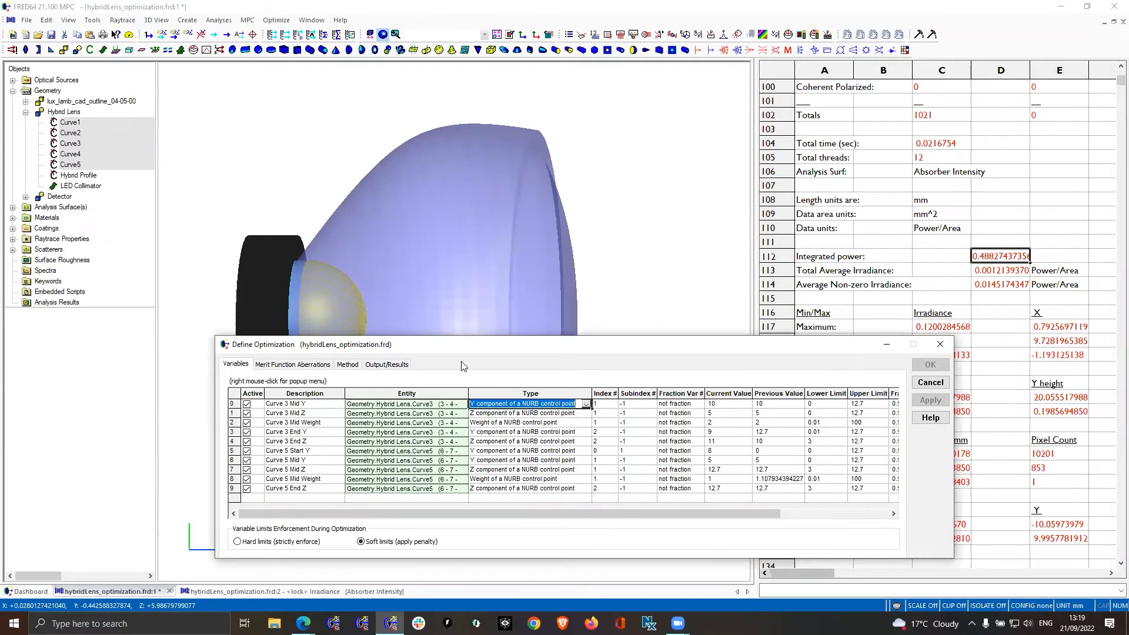
drag(541, 239, 556, 239)
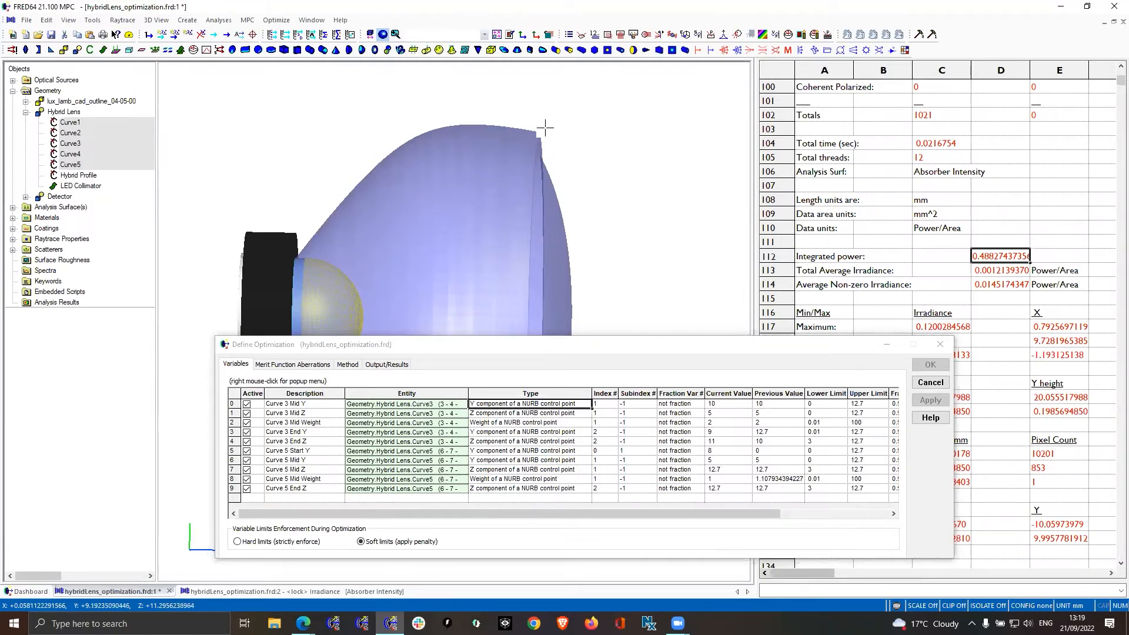
click(930, 382)
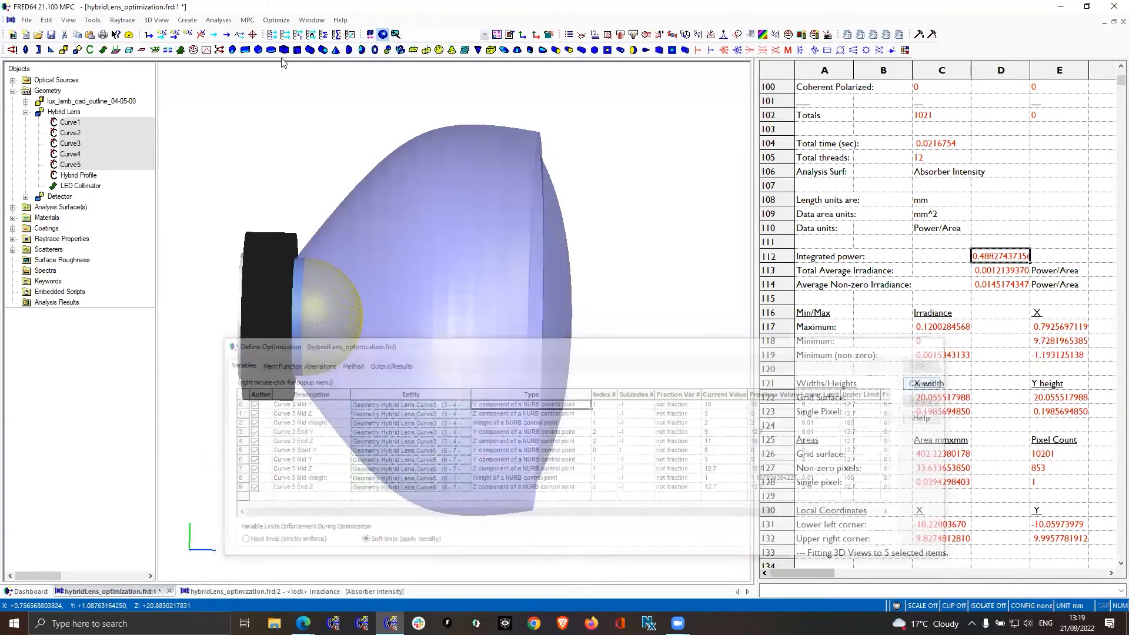
Review the Match Z planes parameter pickup linking Curve5 to Curve3, checking its source variable type, and close it without changes
click(275, 19)
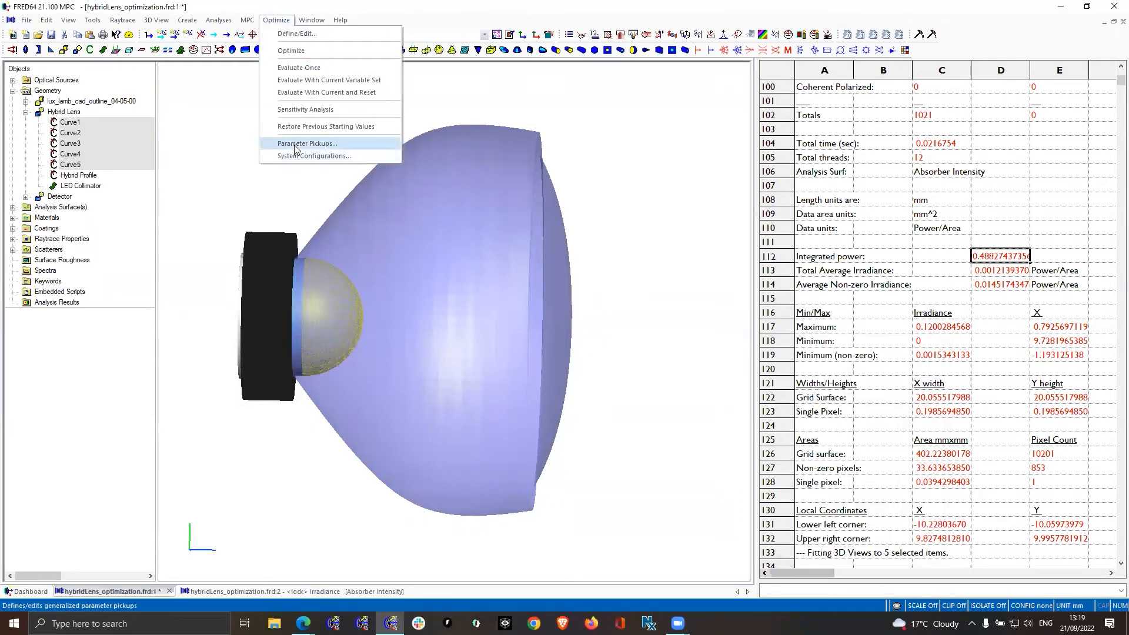
click(316, 146)
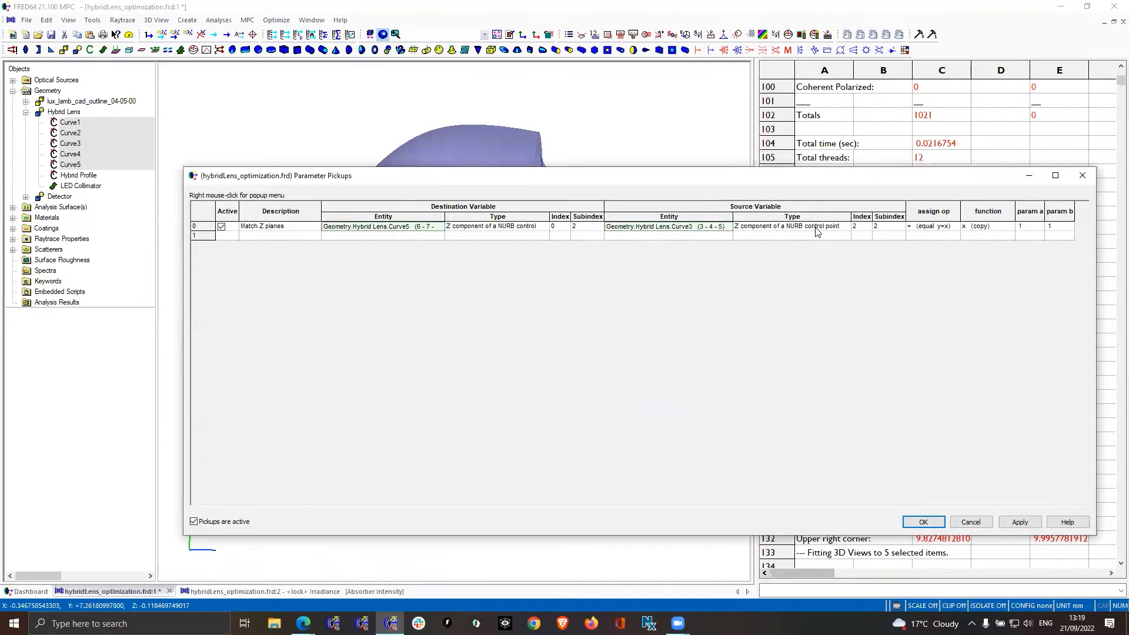
click(793, 226)
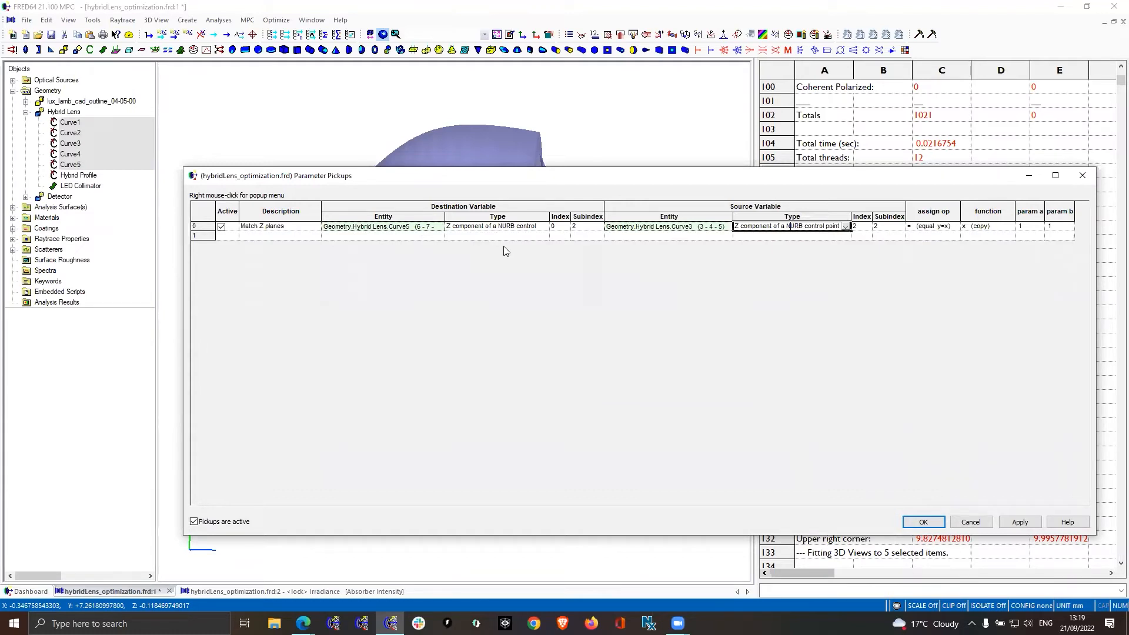
click(970, 521)
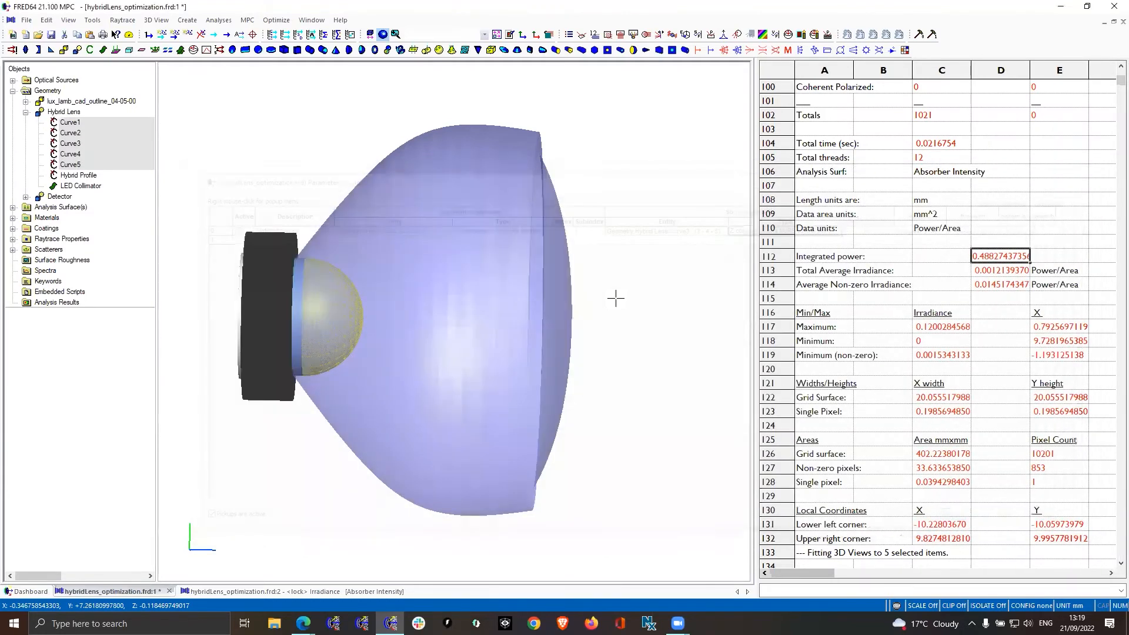
Reopen the optimization definition and show the merit function aberrations, enlarging the window and widening the Description column to read full names
click(288, 22)
click(296, 33)
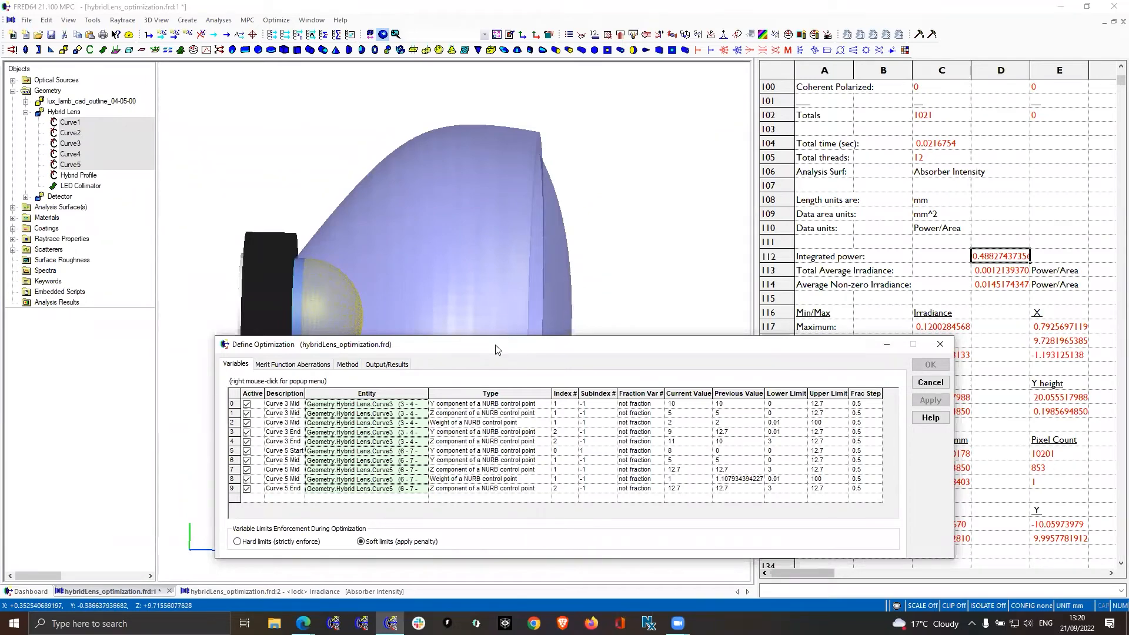
drag(496, 342, 523, 236)
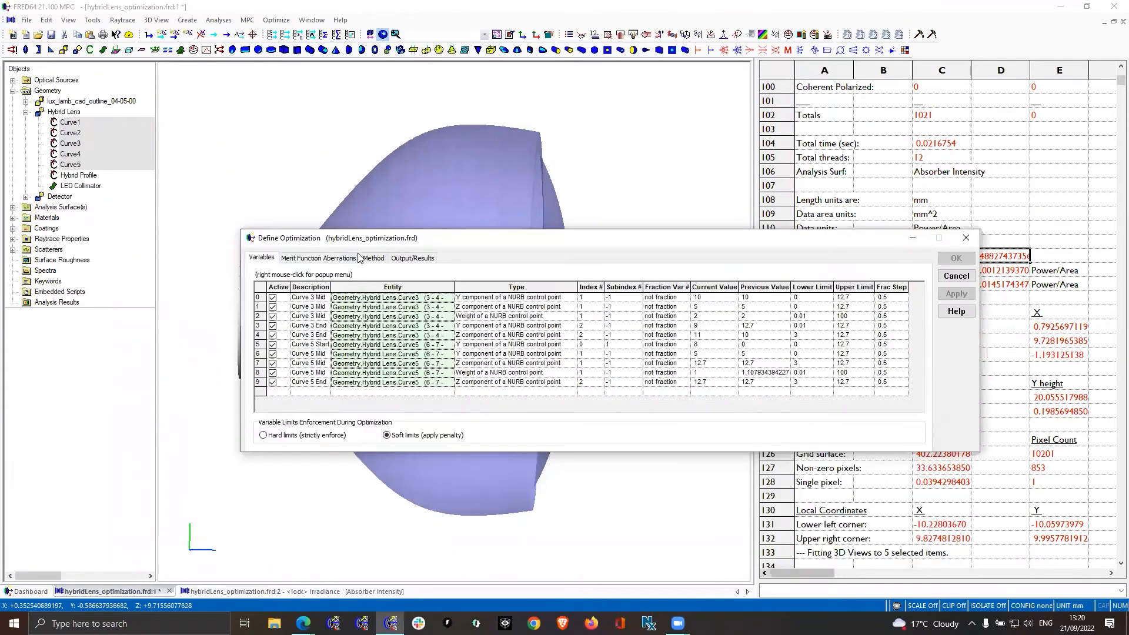
click(327, 260)
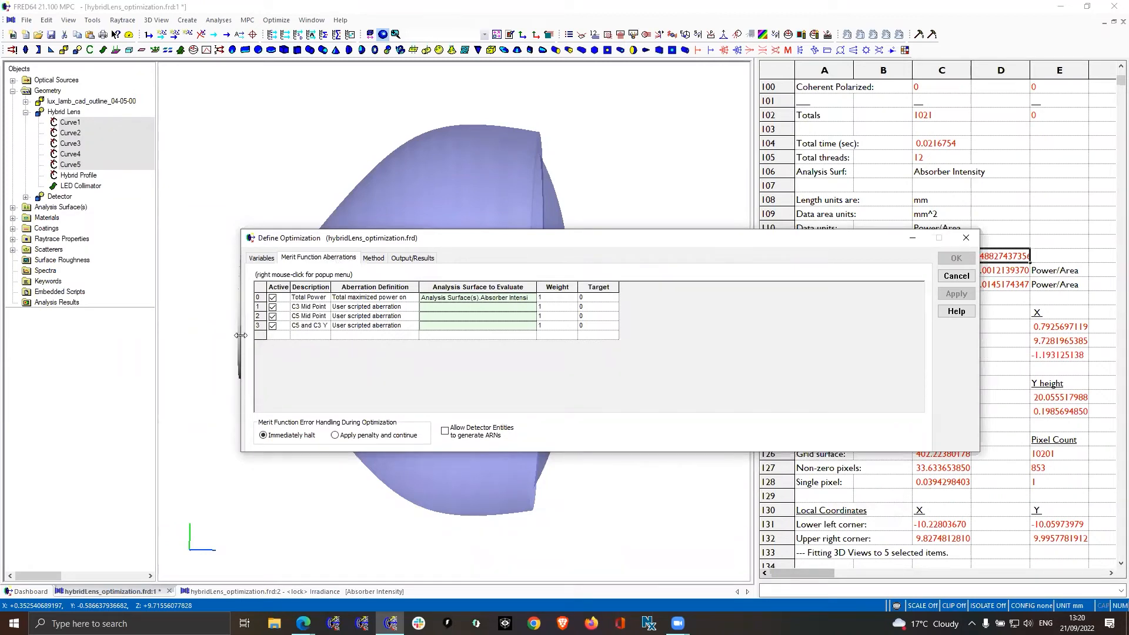
drag(241, 335, 179, 341)
drag(268, 283, 299, 282)
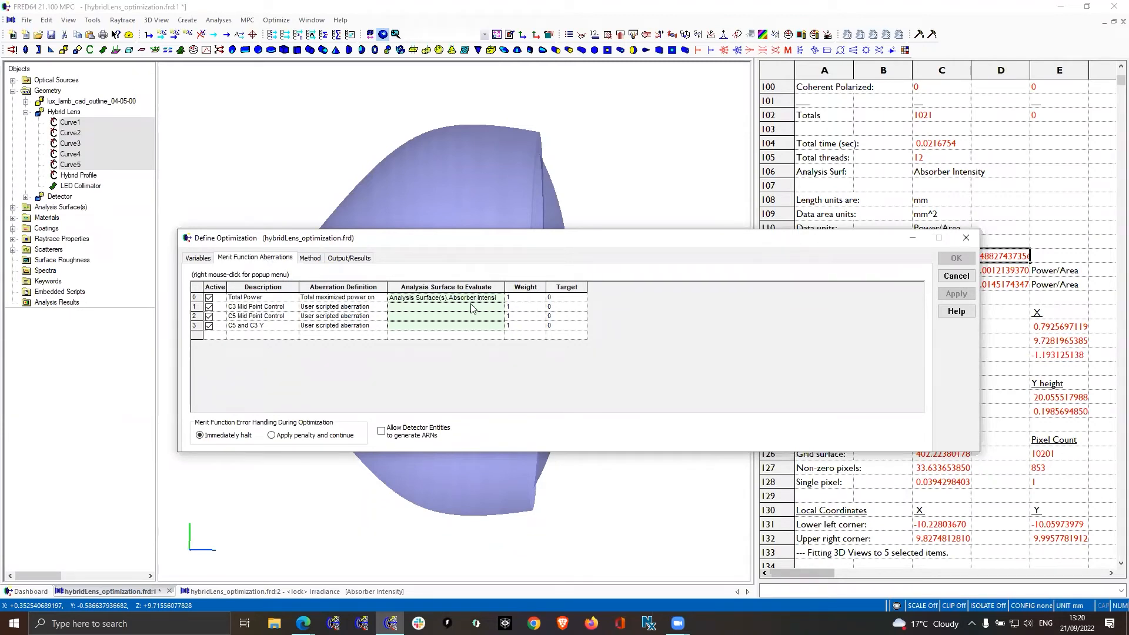
Review the script behind the C3 Mid Point Control aberration, and close the script and the optimization definition without changes
click(364, 308)
click(363, 317)
right_click(325, 311)
click(377, 344)
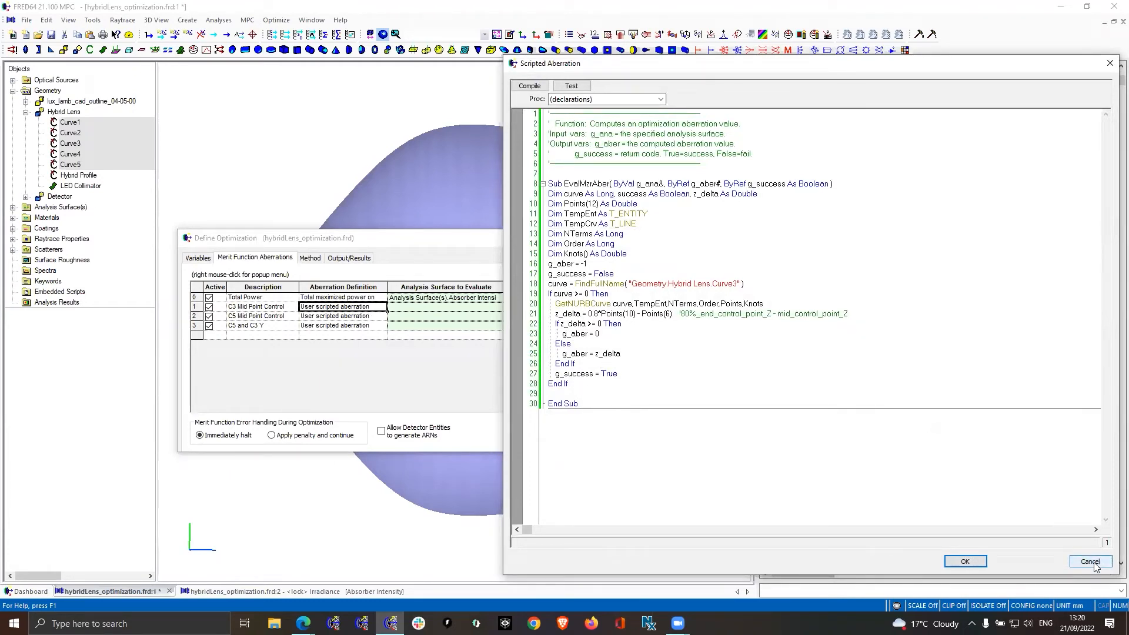
click(1090, 562)
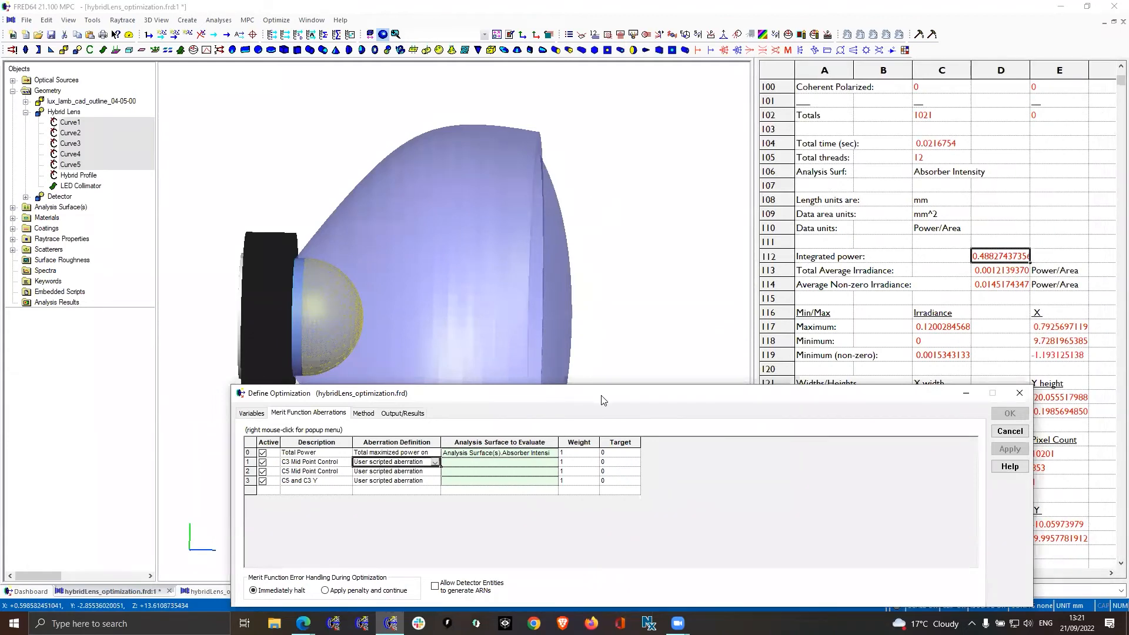
drag(599, 397, 601, 265)
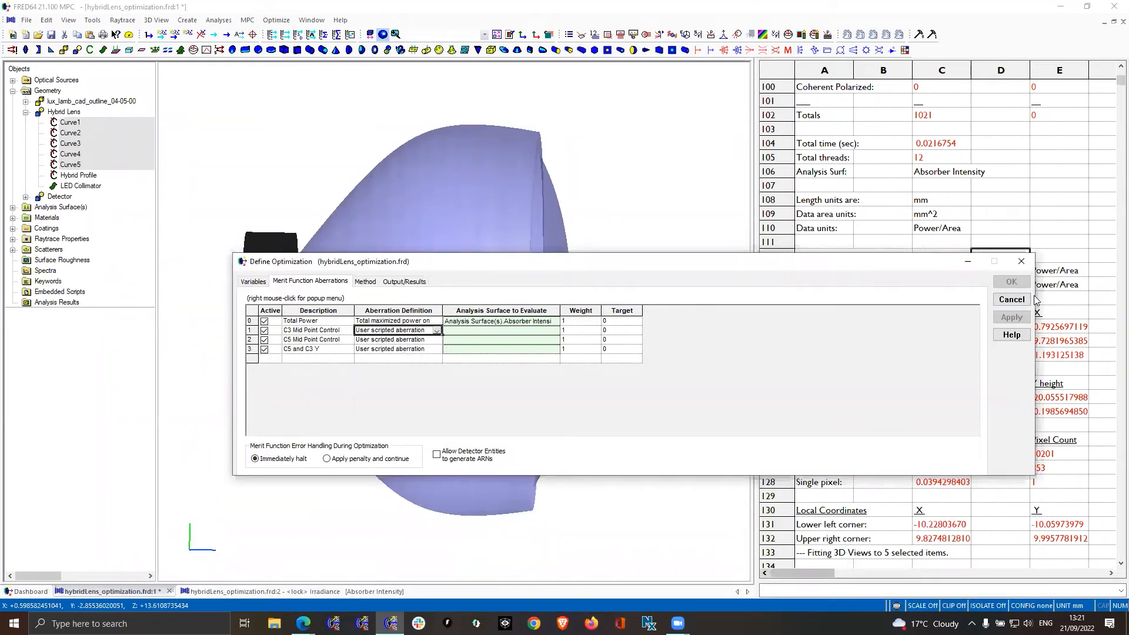
click(1011, 300)
mouse_move(645, 294)
mouse_down()
mouse_move(628, 295)
mouse_move(643, 291)
mouse_up()
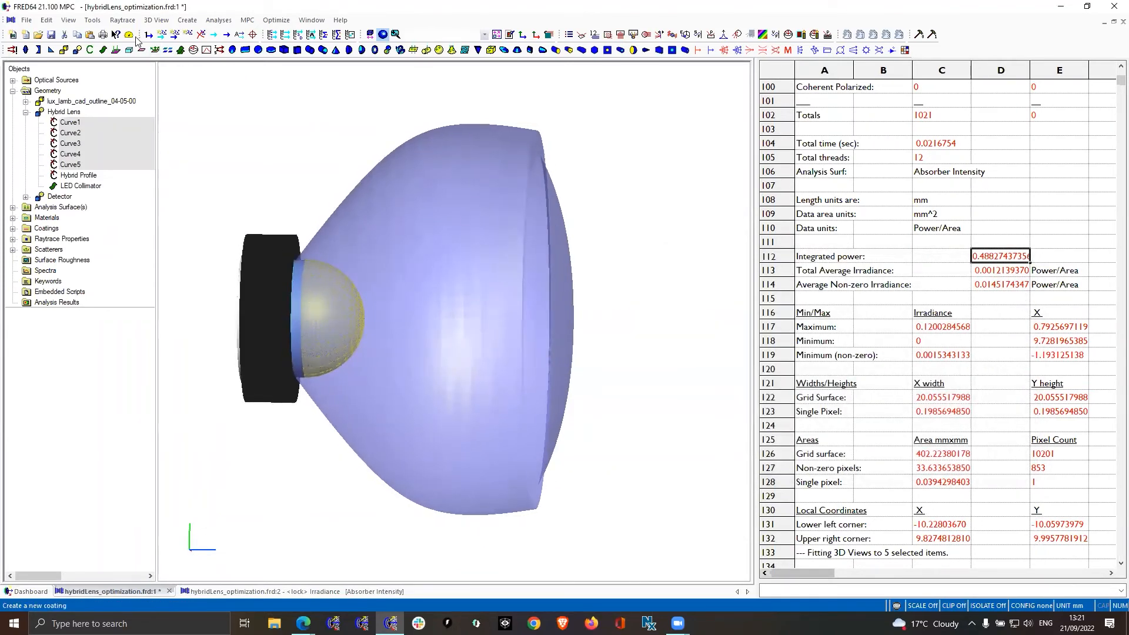
Review the post-update script that ties Curve4's ends to Curve3 and Curve5, and close it without changes
click(93, 20)
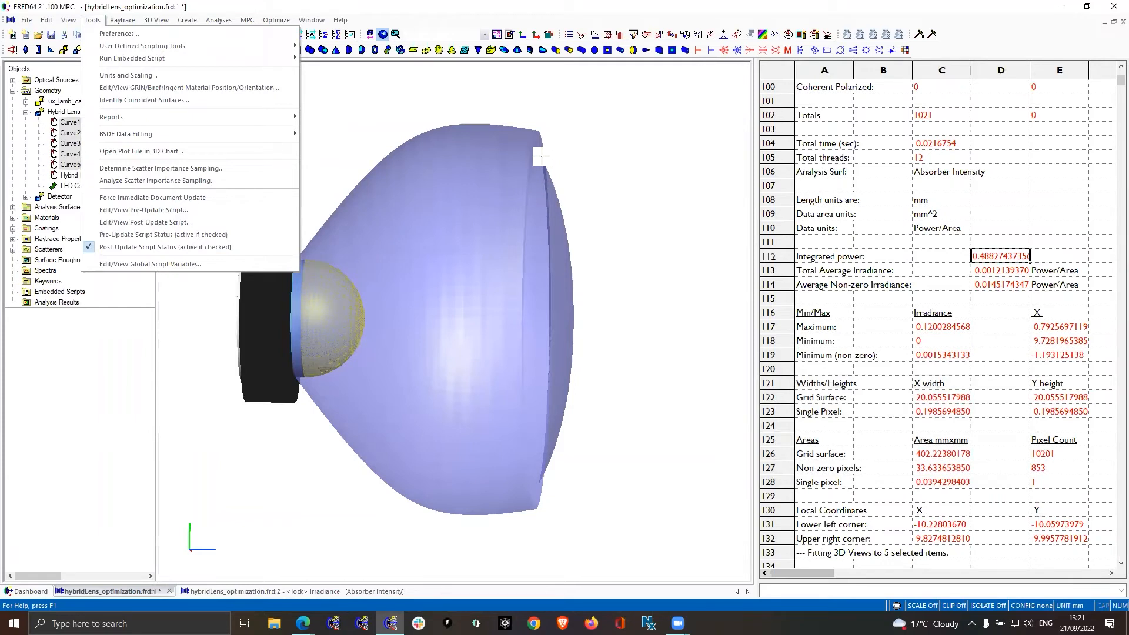
click(174, 224)
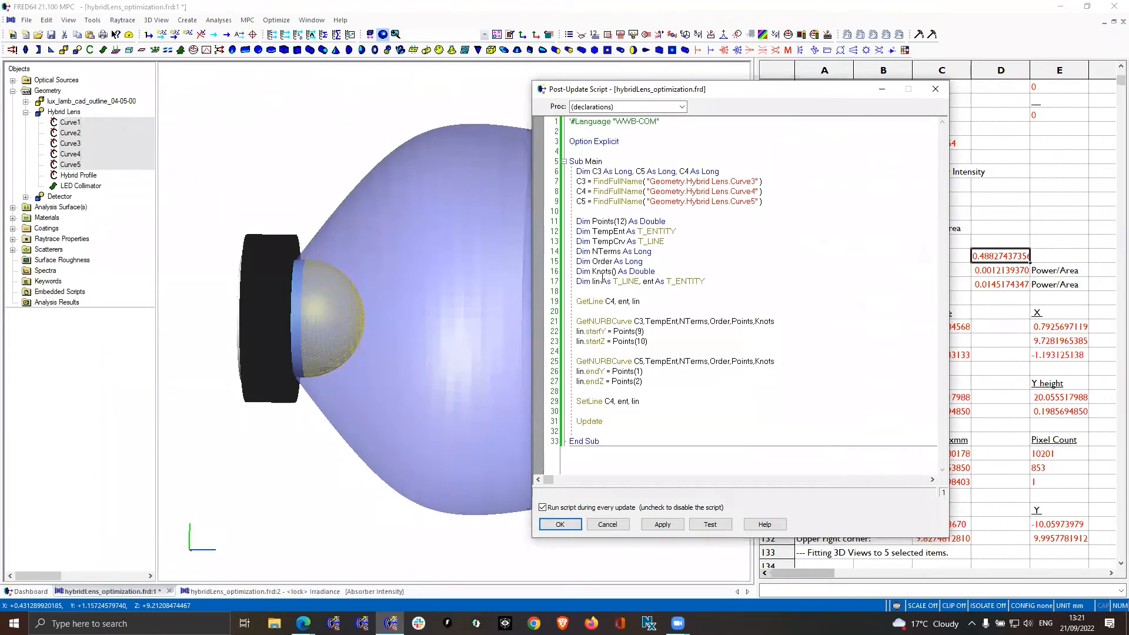
click(622, 522)
Edit Curve3, set the Z value of its end control point (term 2) to 12, apply it and inspect the lens
click(83, 143)
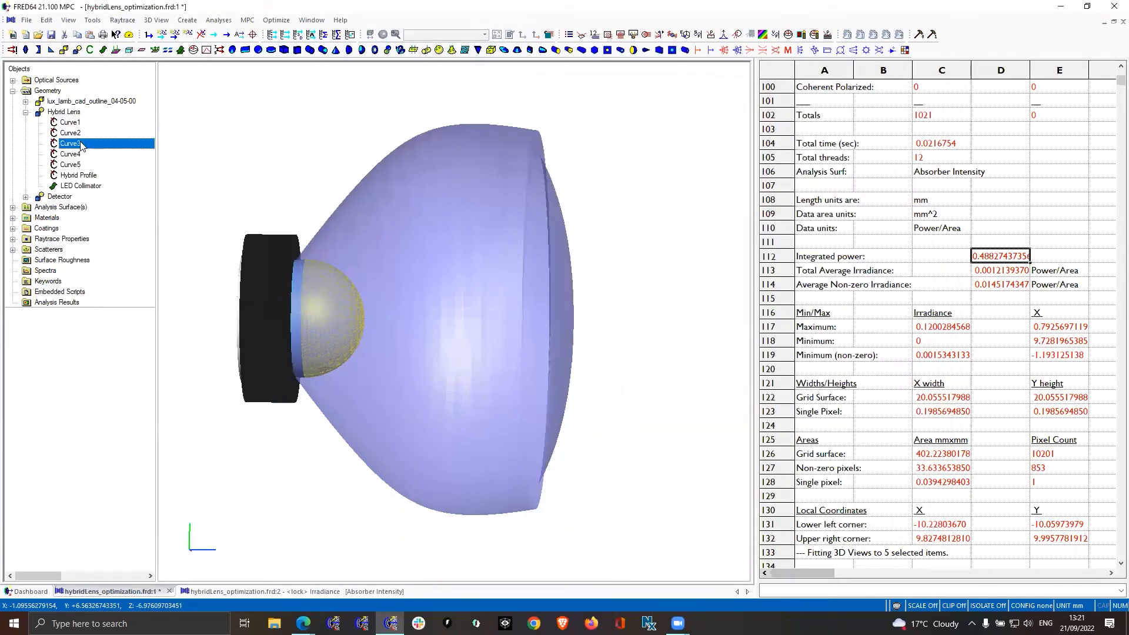
double_click(81, 146)
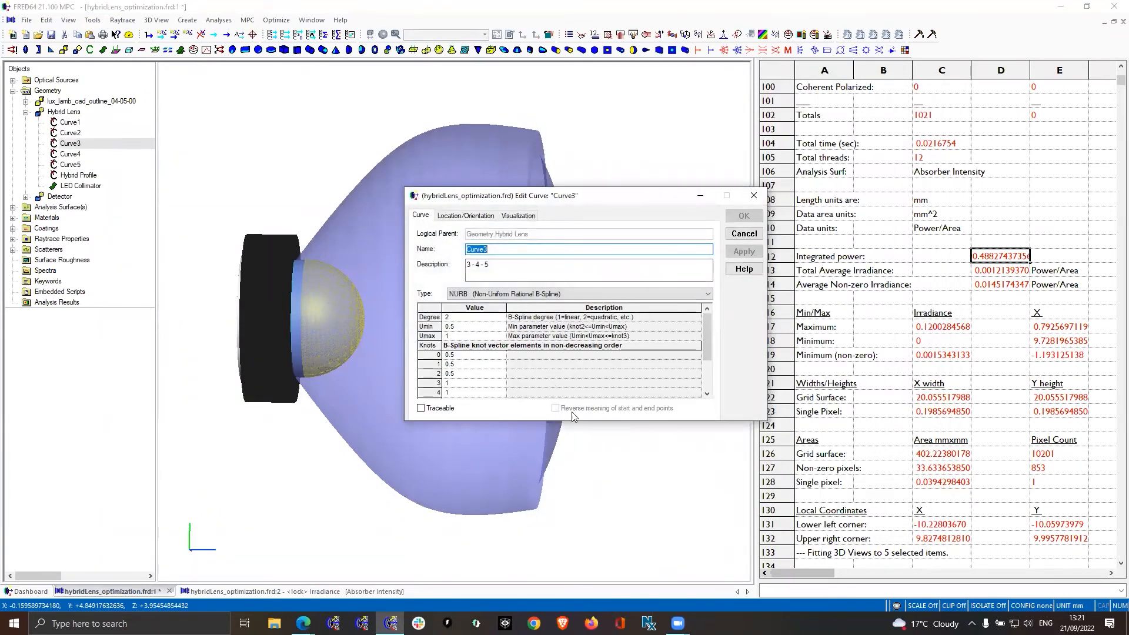
drag(574, 419, 573, 538)
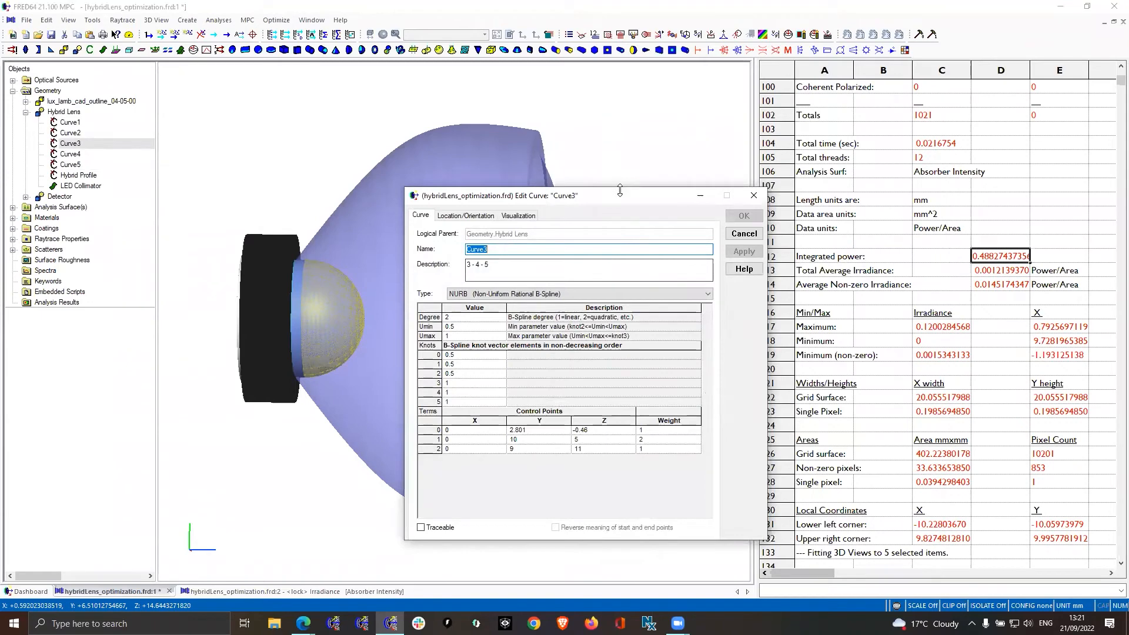
drag(634, 198, 874, 105)
click(856, 355)
text(12)
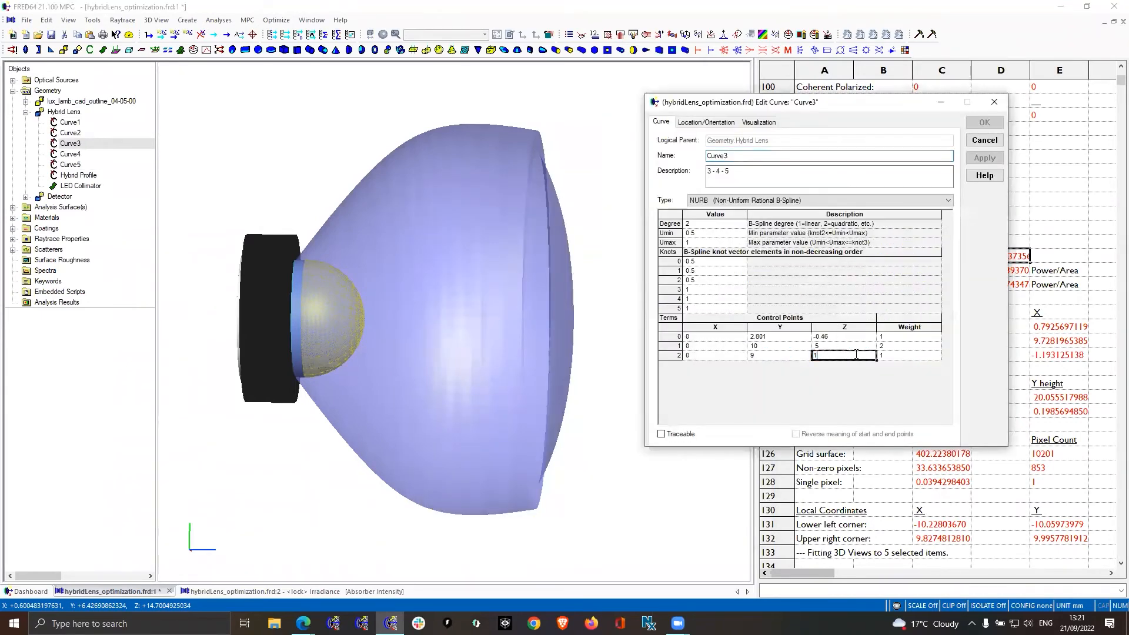
click(993, 161)
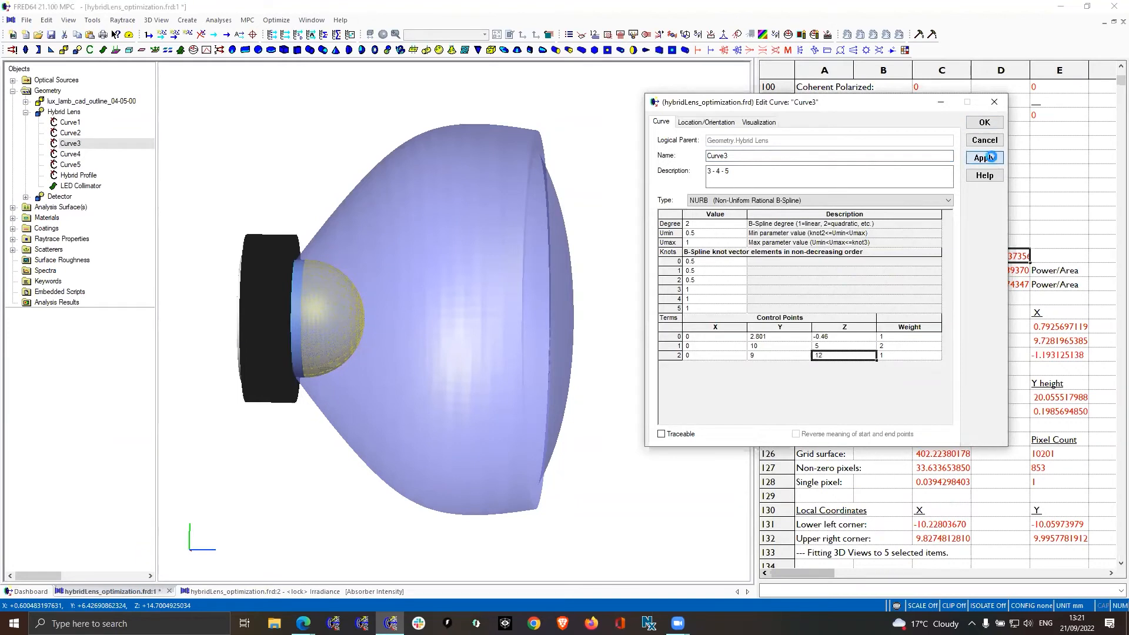
drag(576, 255, 578, 257)
drag(559, 182, 559, 246)
Set the Z value of Curve3's end control point back to 11, accept the edit and inspect the lens
double_click(831, 355)
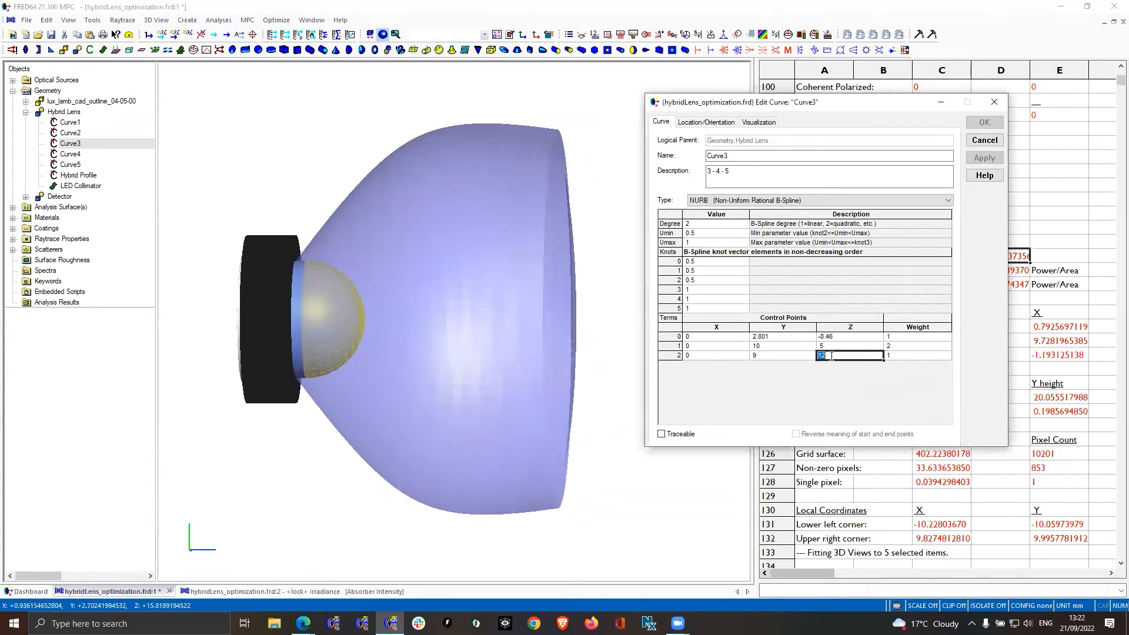
text(11)
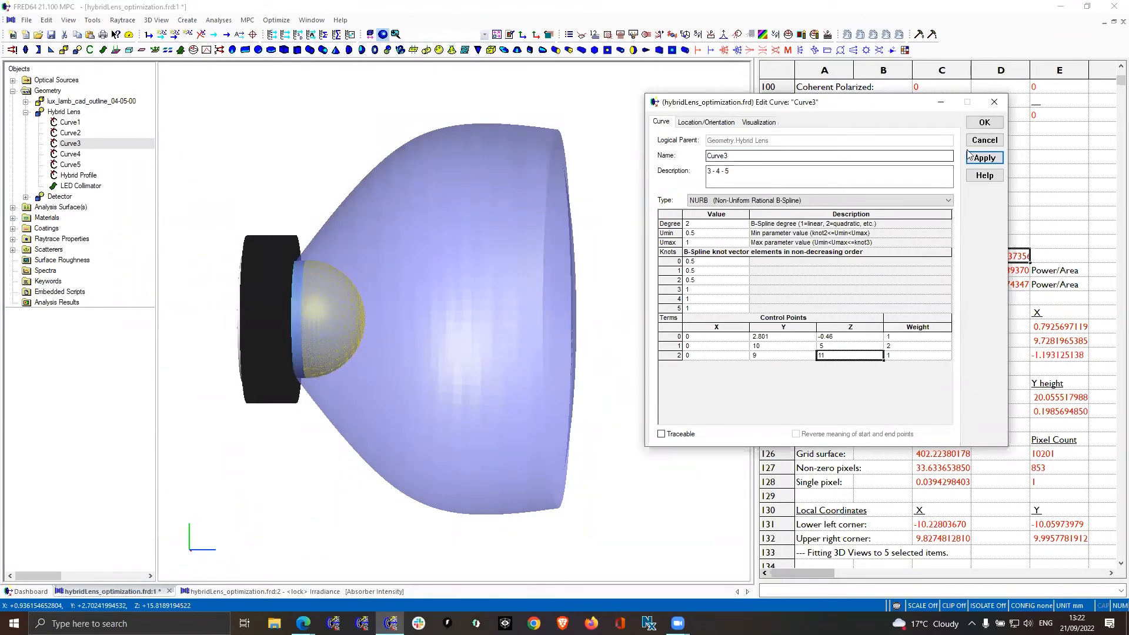
click(990, 125)
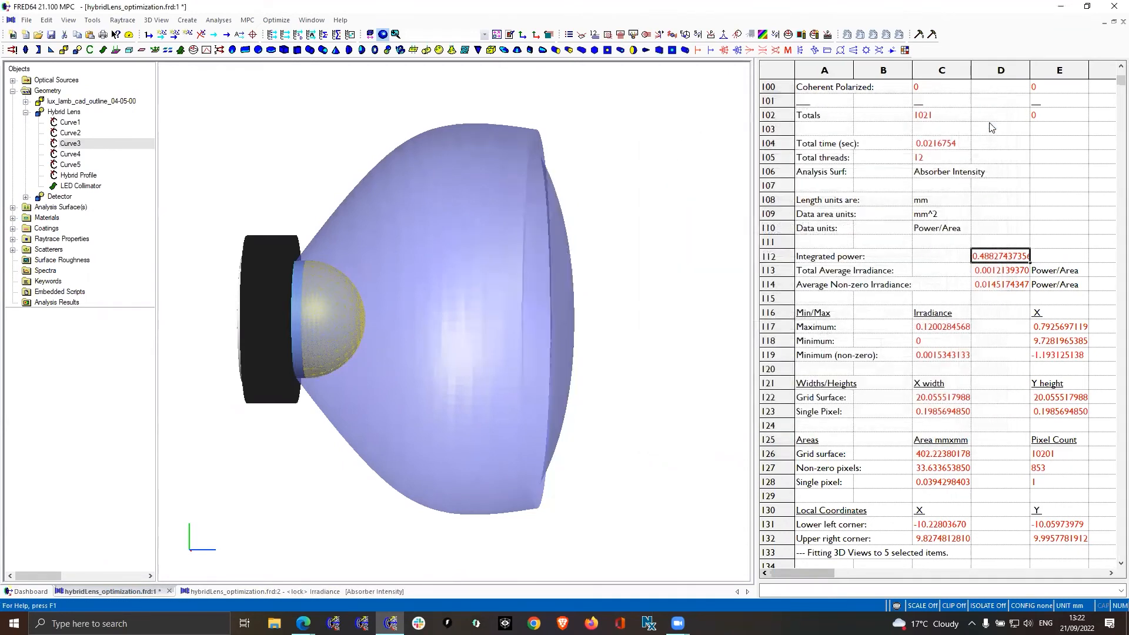
mouse_move(575, 258)
mouse_down()
mouse_move(538, 266)
mouse_move(589, 263)
mouse_up()
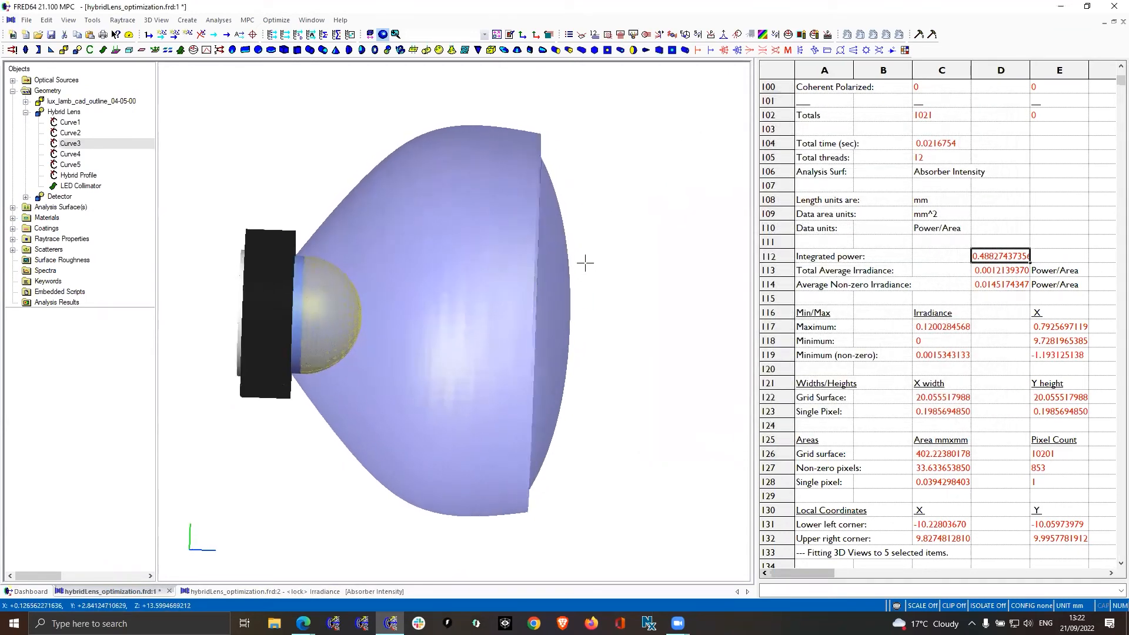
Review the optimization method settings, stopping criteria and available methods, and close the optimization definition with Simplex kept
click(276, 19)
click(288, 35)
click(366, 282)
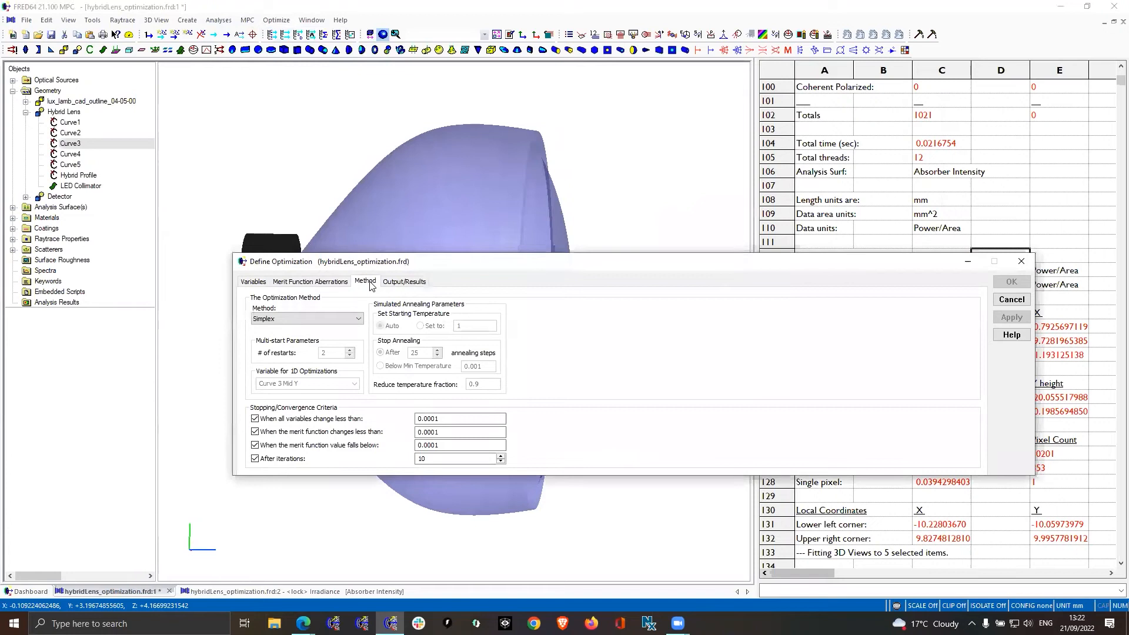
click(359, 320)
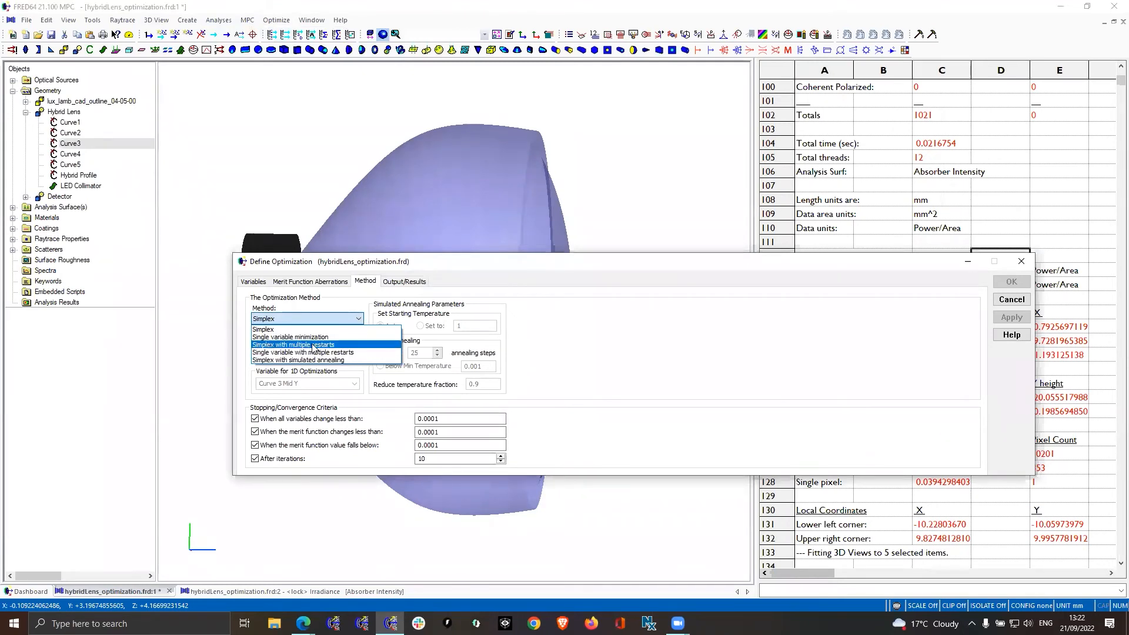
click(368, 319)
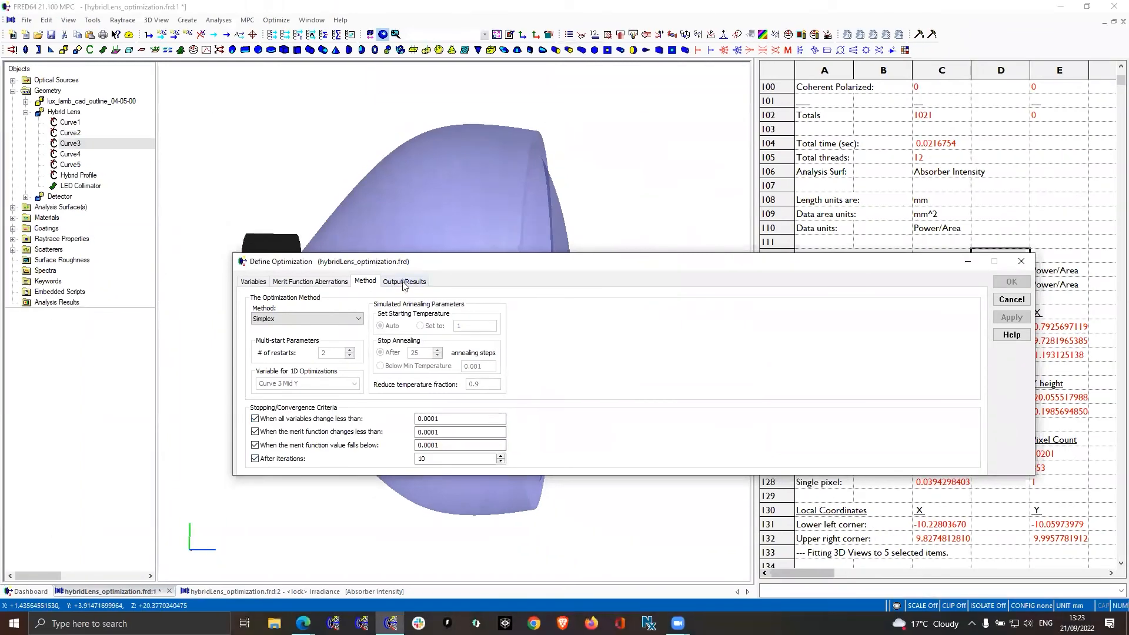
click(1011, 299)
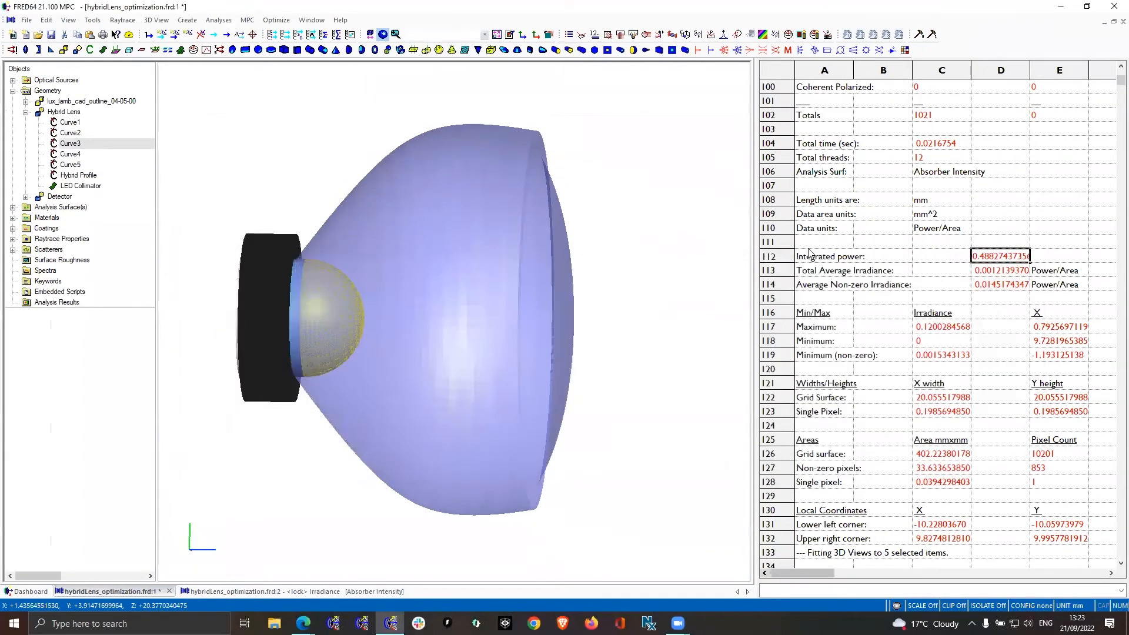
Realign the 3D view to +Z right, +Y up with all objects in view, and run the optimization
click(511, 34)
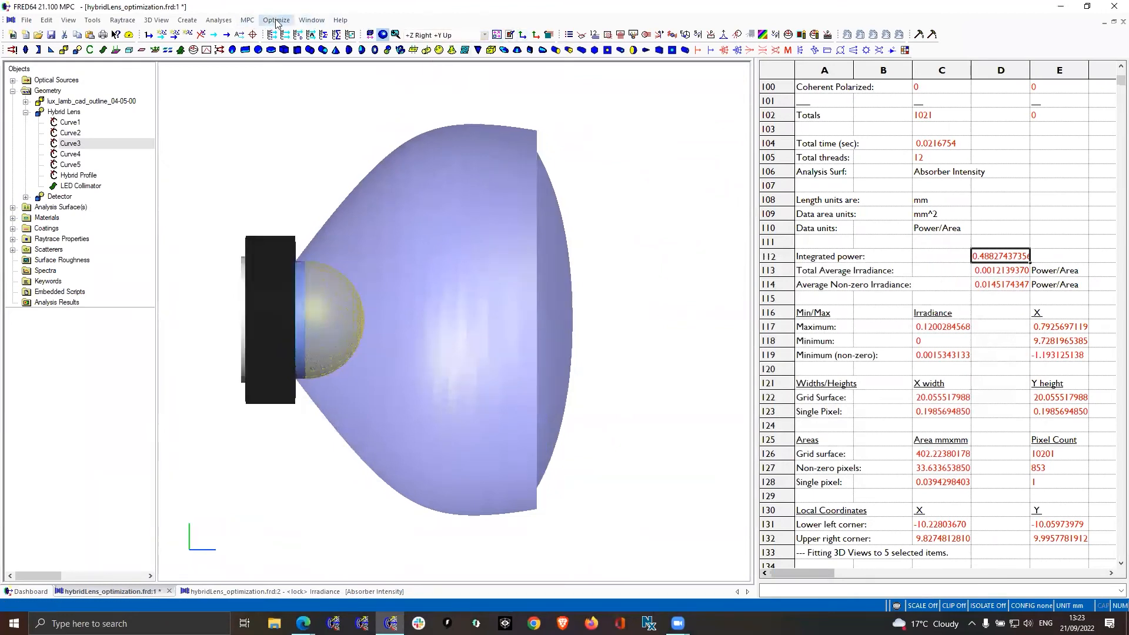
click(277, 21)
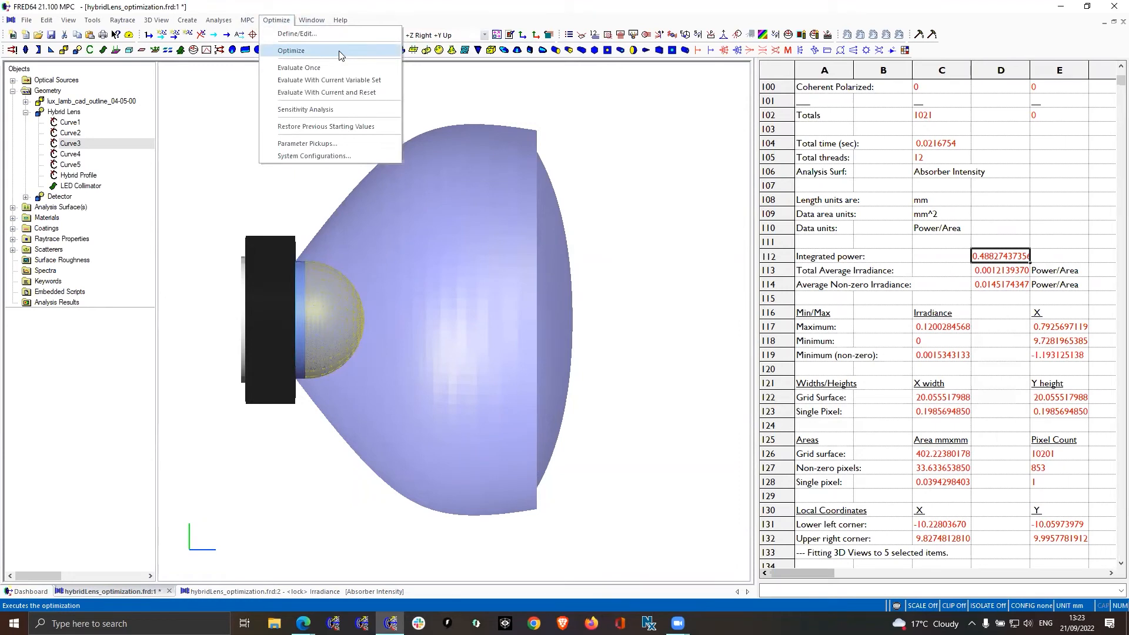
click(340, 51)
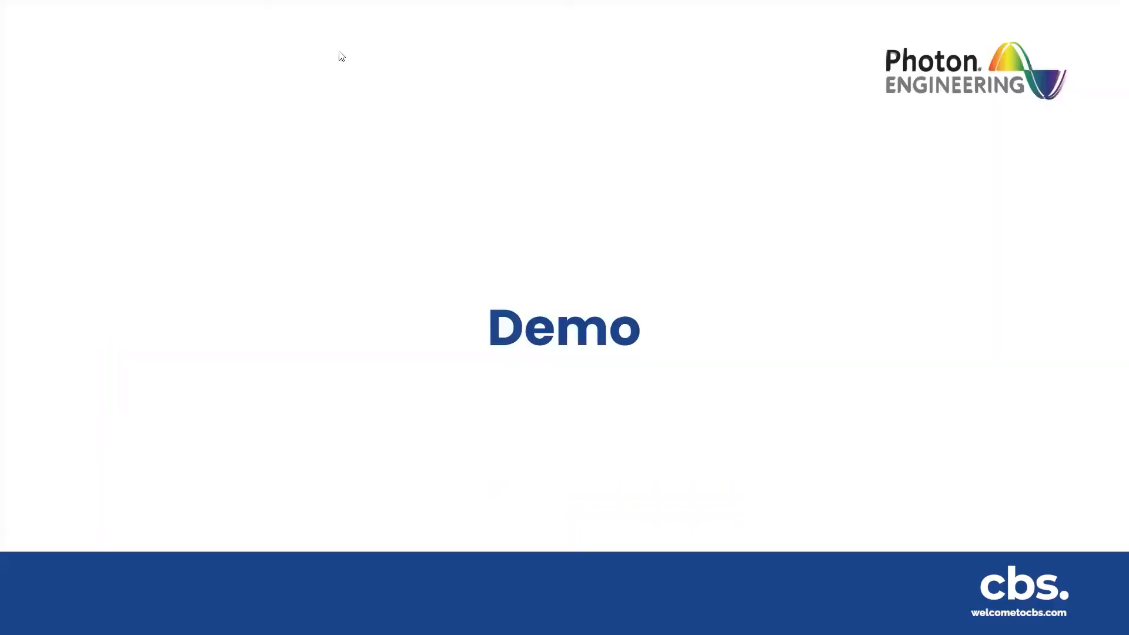
key(Right)
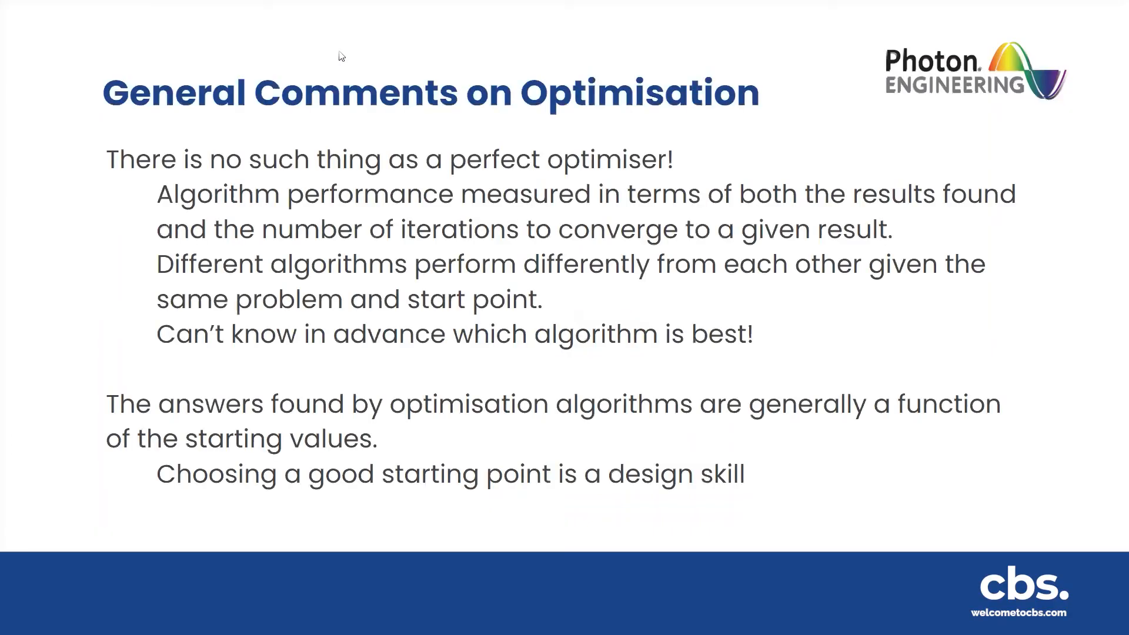